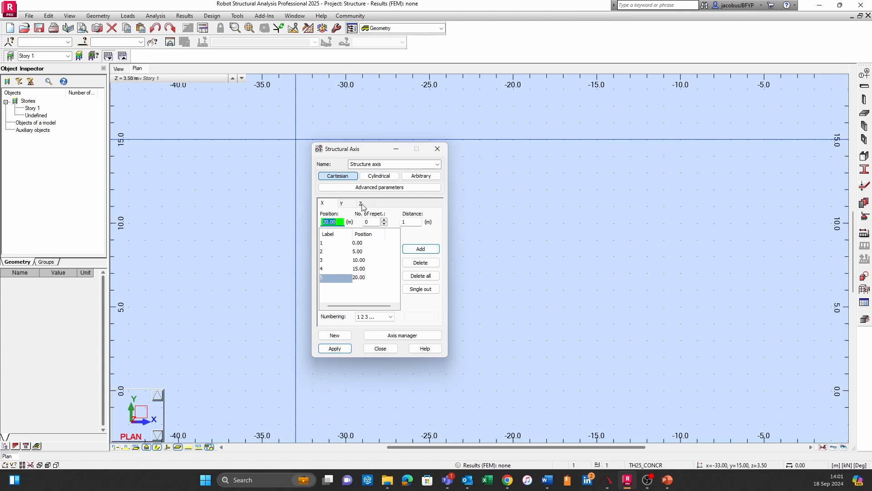
# Add structural axes in the Y direction at positions 0, 5, 10, 15 and 20 m
pyautogui.click(347, 204)
pyautogui.click(411, 249)
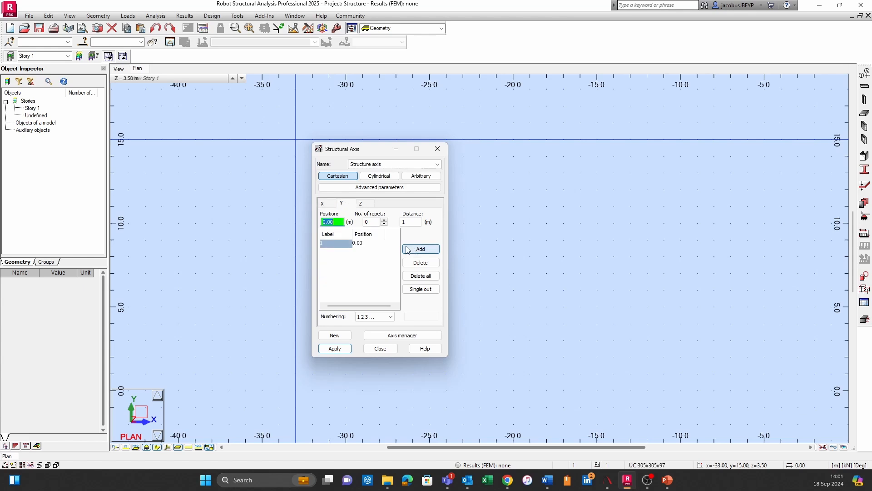
pyautogui.write('5')
pyautogui.click(415, 249)
pyautogui.write('15.0')
pyautogui.click(421, 249)
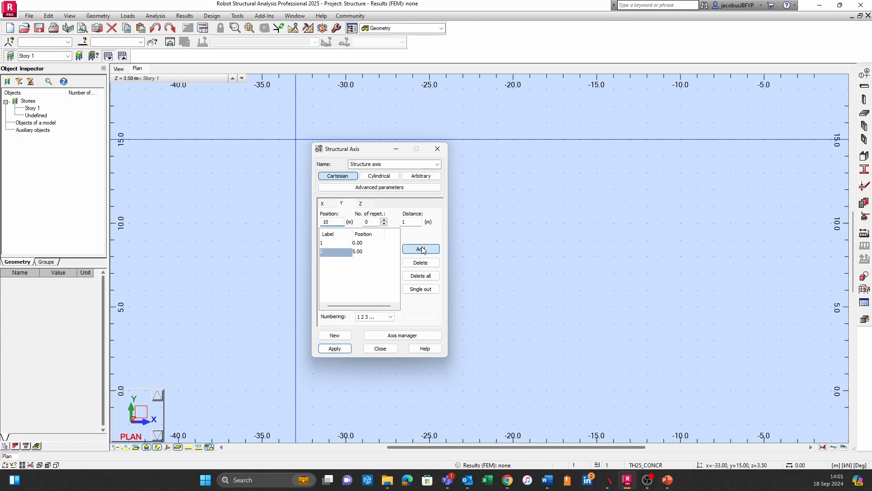
pyautogui.write('15')
pyautogui.click(422, 250)
pyautogui.write('20')
pyautogui.click(421, 249)
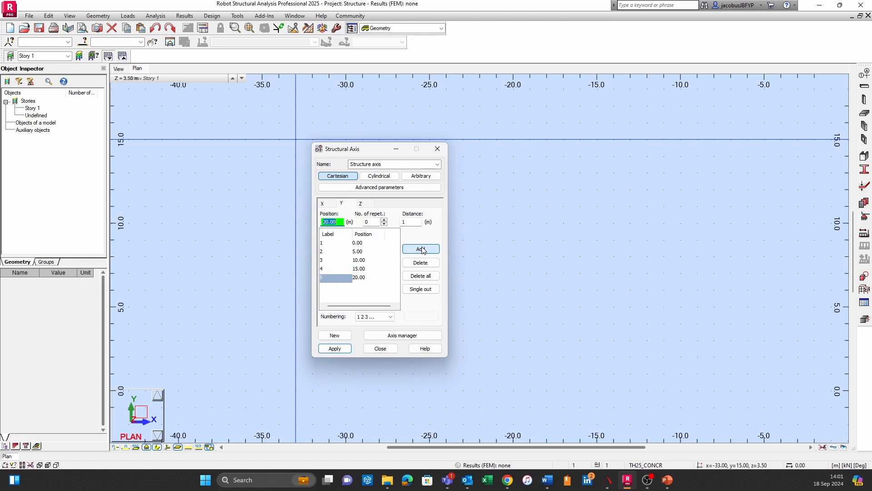
# Add a Z-direction structural axis at 5 m, then apply the Cartesian axis definition and close it
pyautogui.click(367, 204)
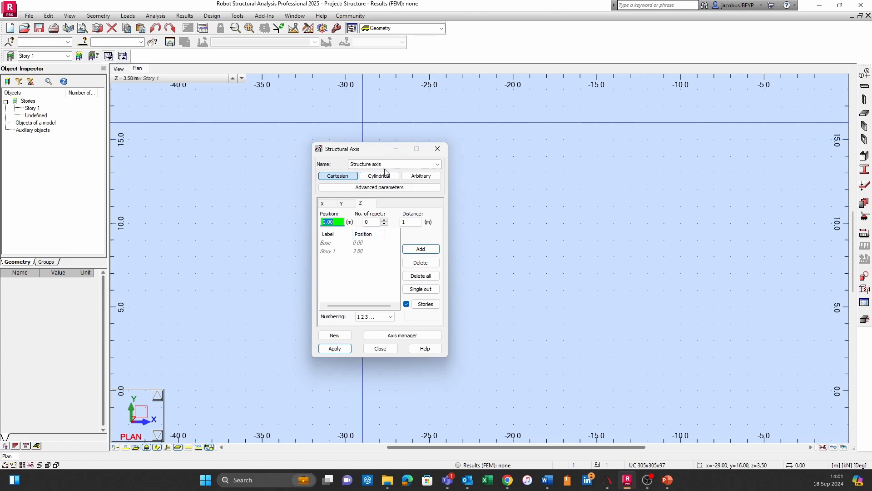
pyautogui.write('5')
pyautogui.click(421, 249)
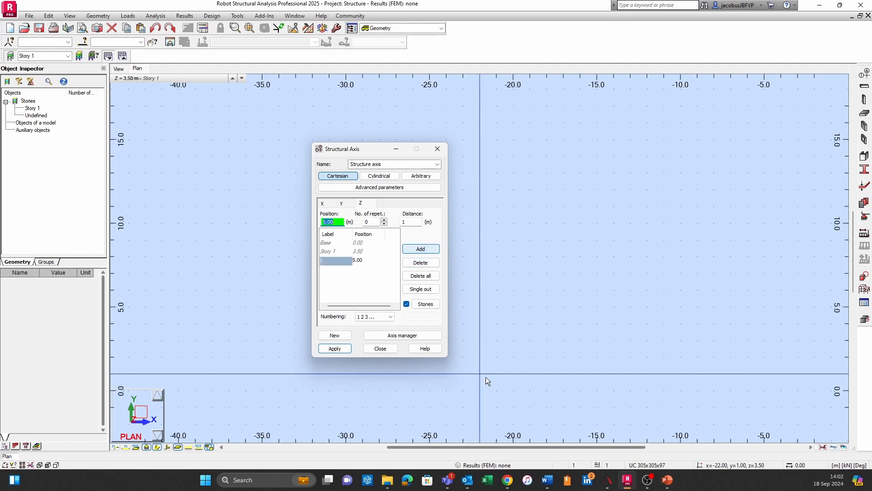
pyautogui.click(335, 348)
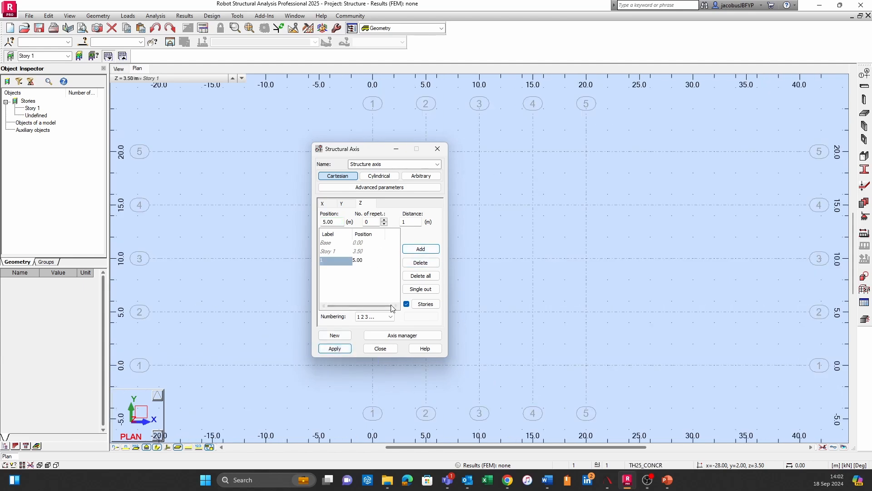
pyautogui.click(380, 348)
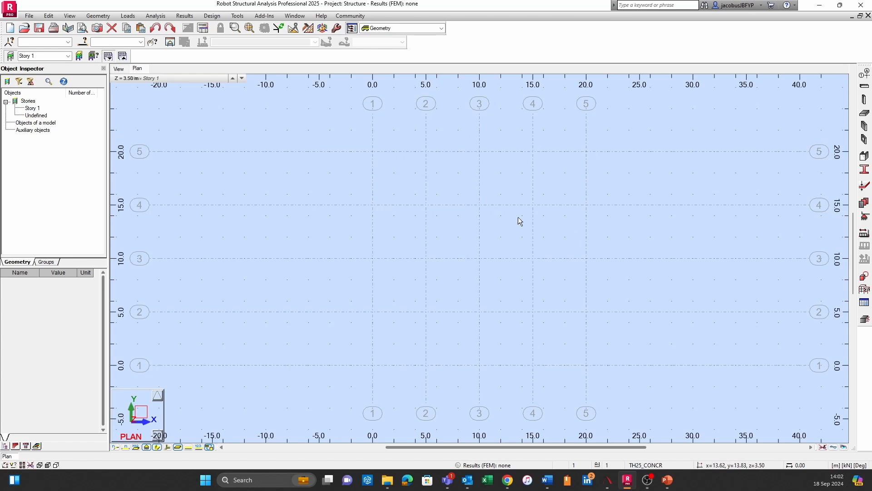
pyautogui.moveTo(604, 242); pyautogui.dragTo(573, 236, button='middle')
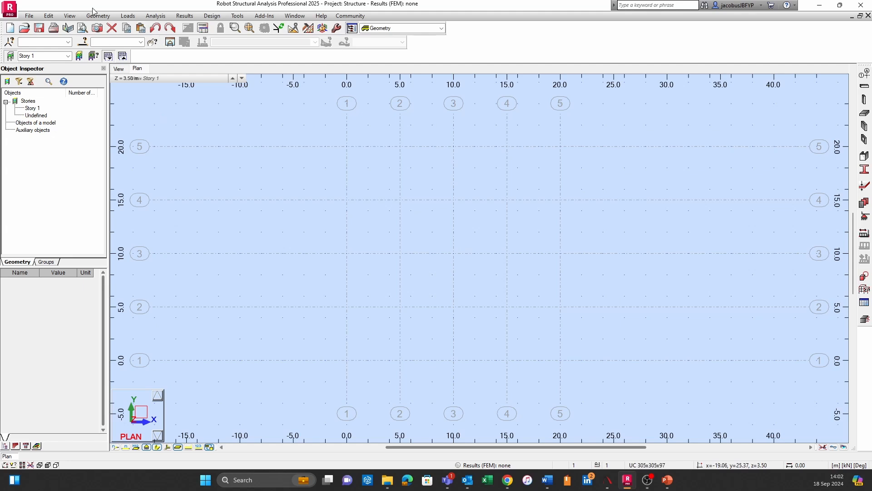
pyautogui.click(71, 16)
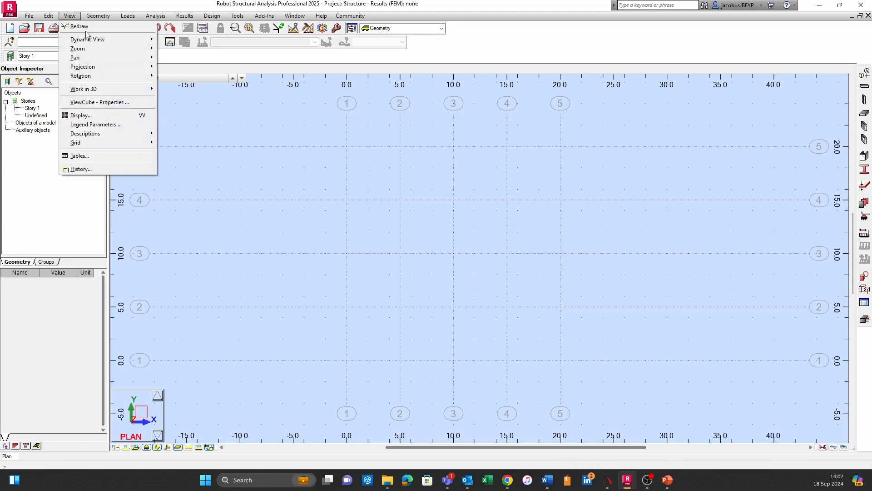
pyautogui.moveTo(96, 147)
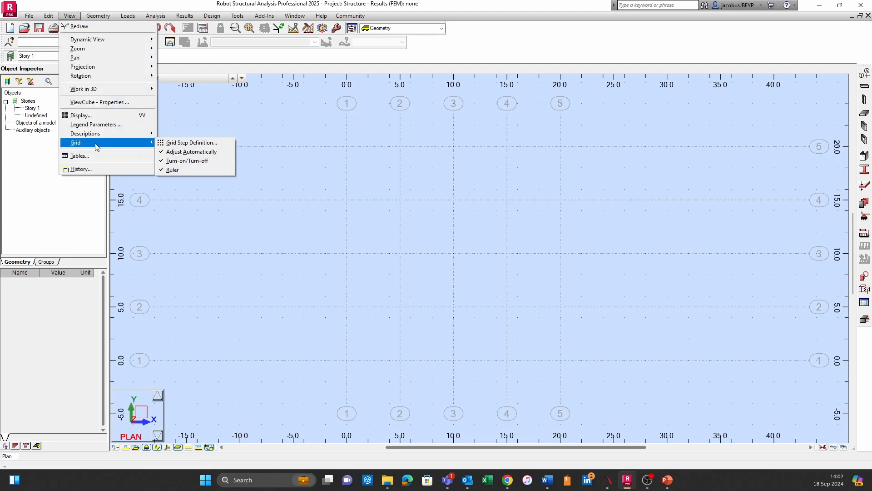
pyautogui.click(186, 125)
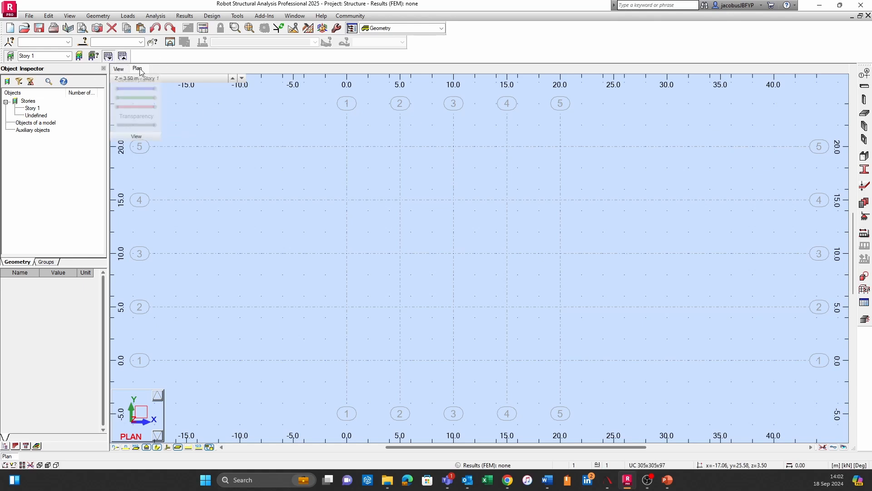
# Switch from the plan to the 3D view showing the whole structural axis grid
pyautogui.click(119, 68)
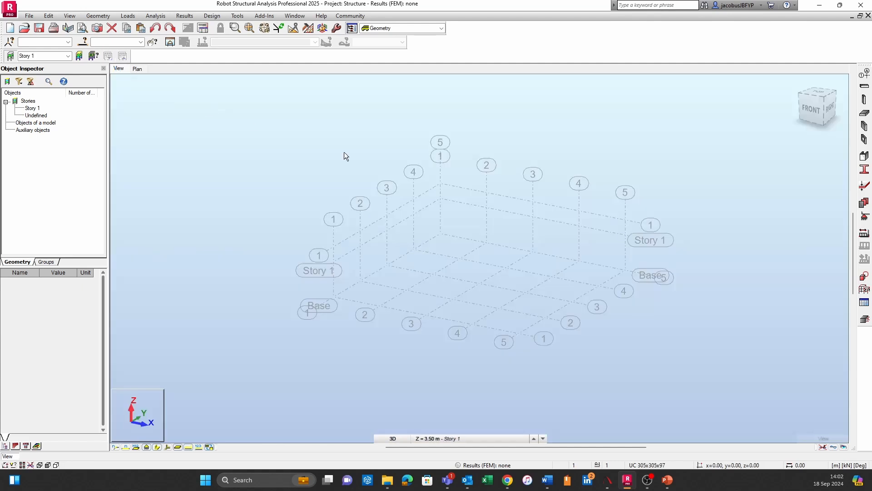
pyautogui.scroll(3, 430, 249)
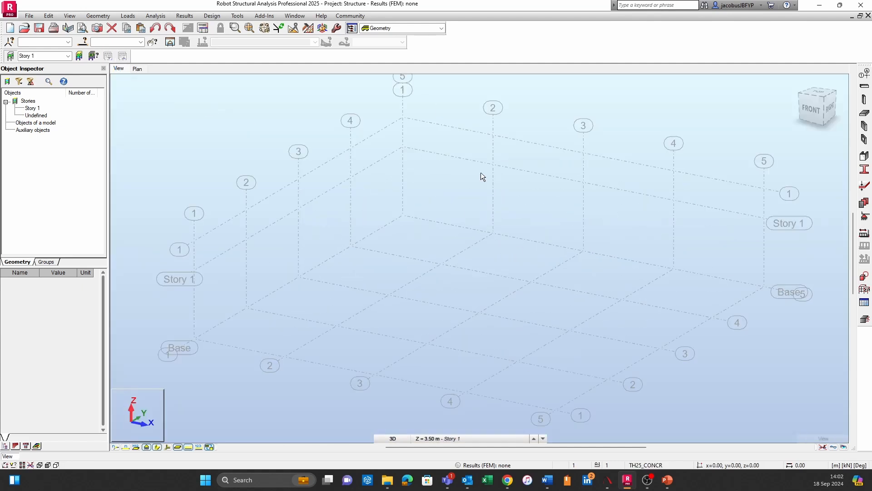
pyautogui.scroll(-1, 627, 235)
pyautogui.moveTo(628, 235); pyautogui.dragTo(545, 226, button='middle')
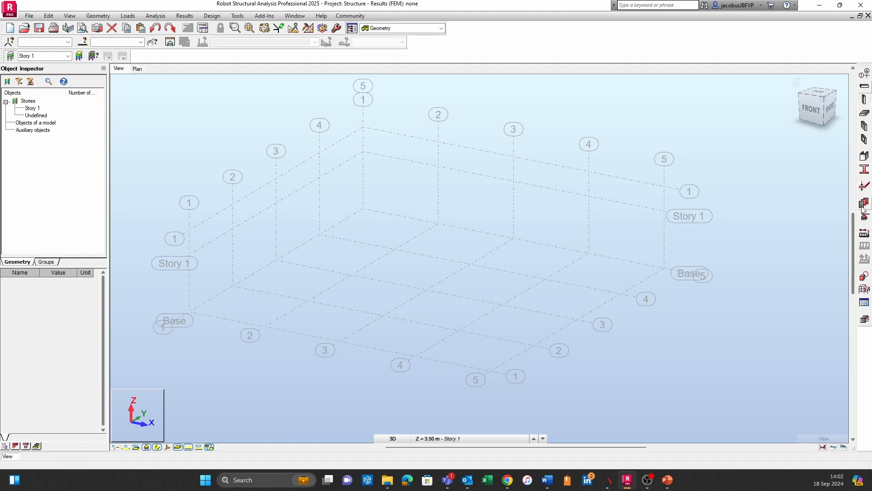
# Open the member definition for the structure and reposition its window over the model
pyautogui.click(96, 16)
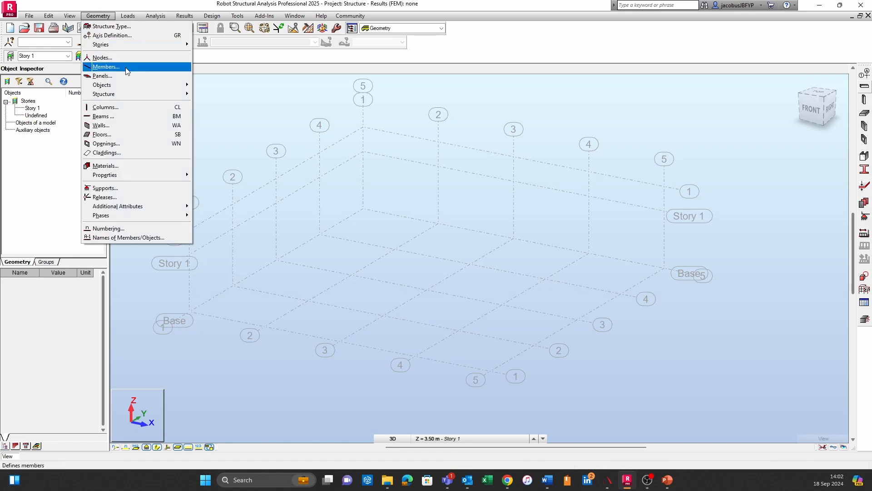
pyautogui.click(106, 67)
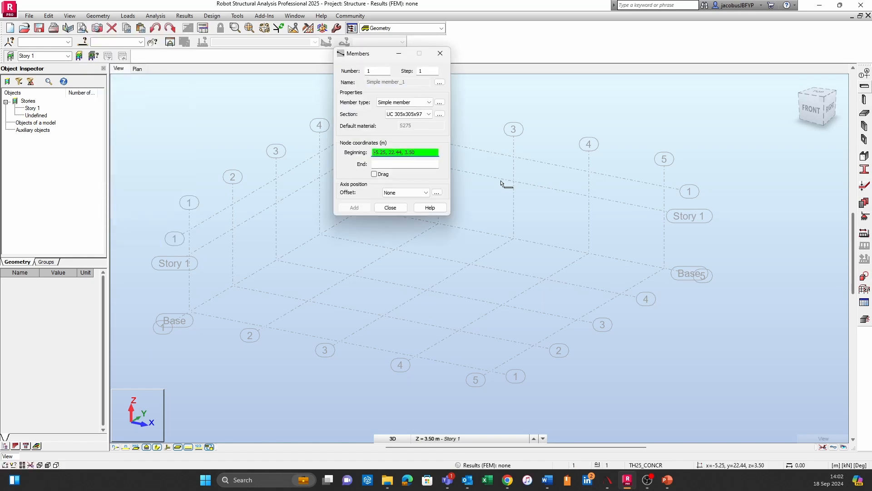
pyautogui.moveTo(372, 55); pyautogui.dragTo(489, 139)
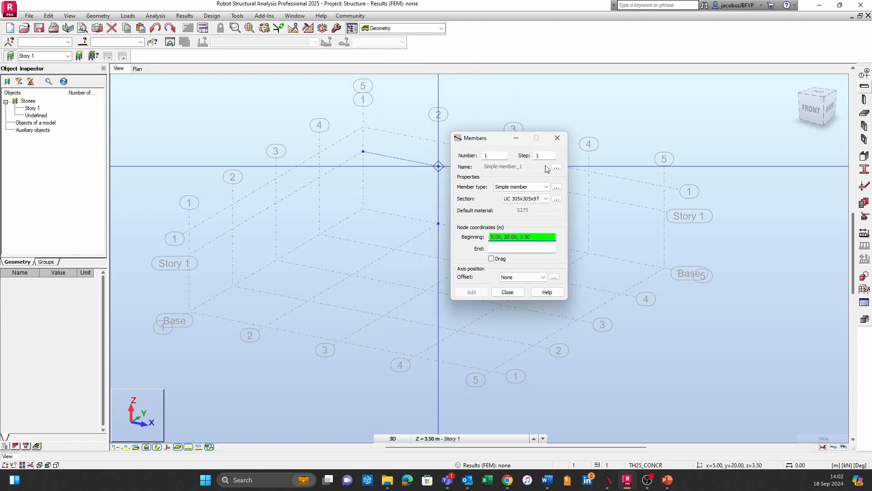
# Review the available member types and sections while leaving Simple member and UC 305x305x97 selected
pyautogui.click(527, 188)
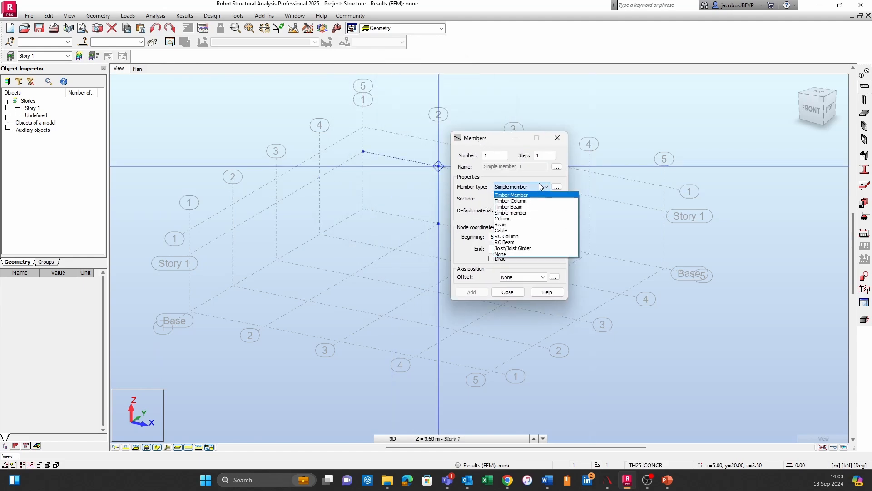
pyautogui.click(540, 187)
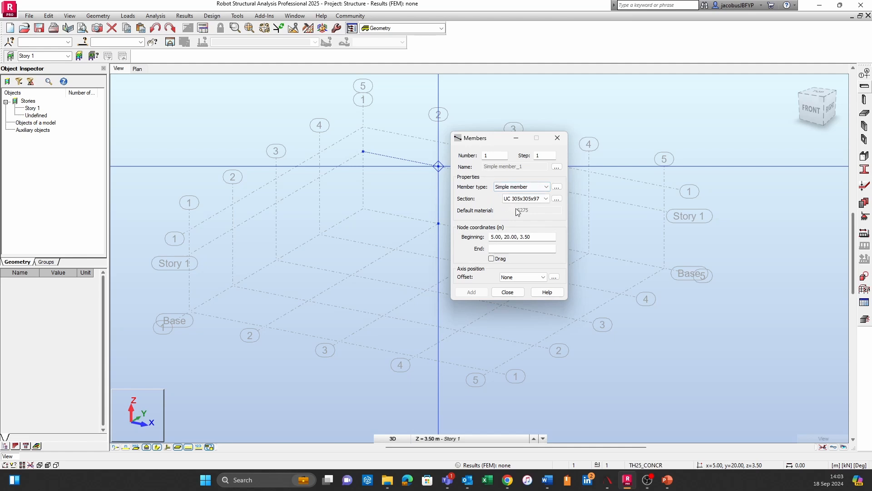
pyautogui.click(545, 200)
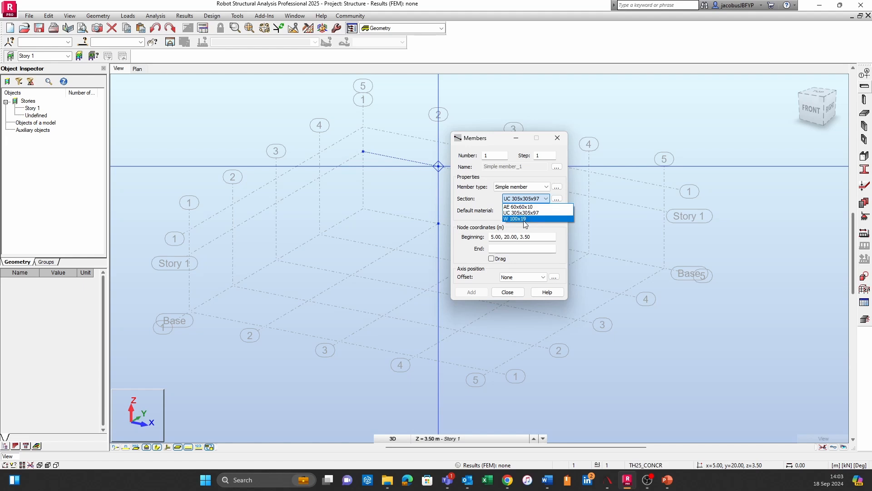
pyautogui.click(474, 200)
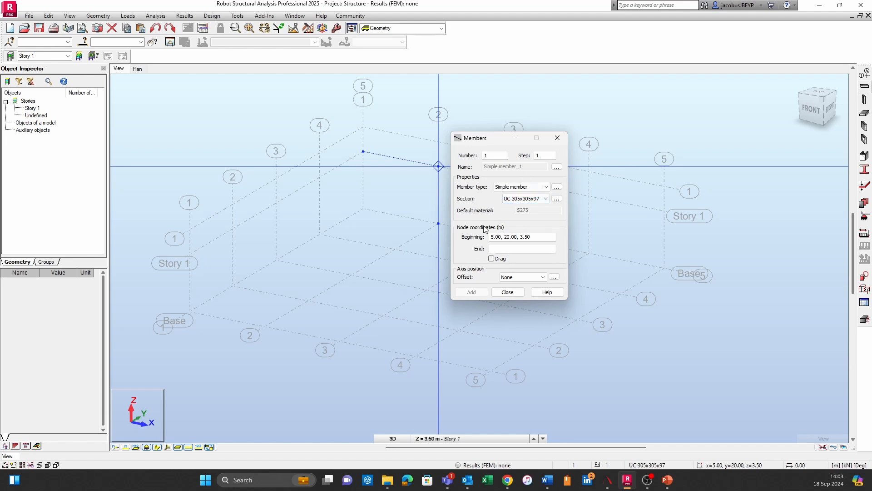
# Start a new section definition for the member with section type Steel and material S275
pyautogui.click(558, 199)
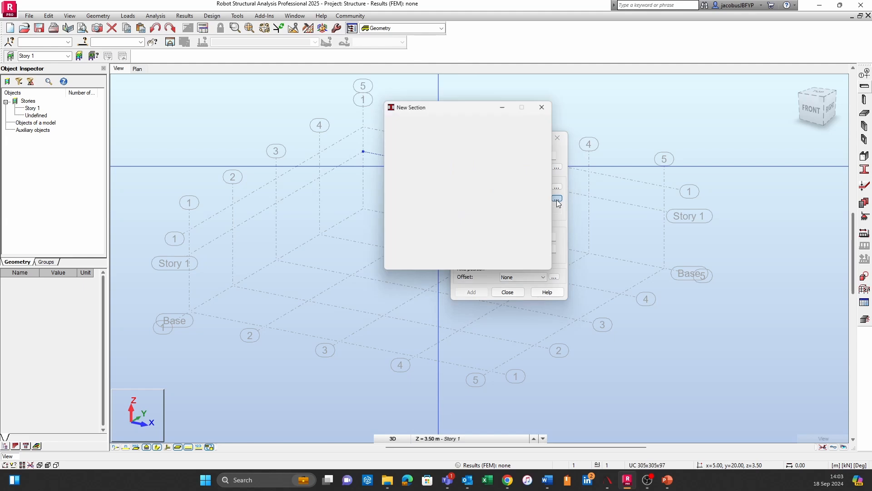
pyautogui.moveTo(460, 104); pyautogui.dragTo(326, 146)
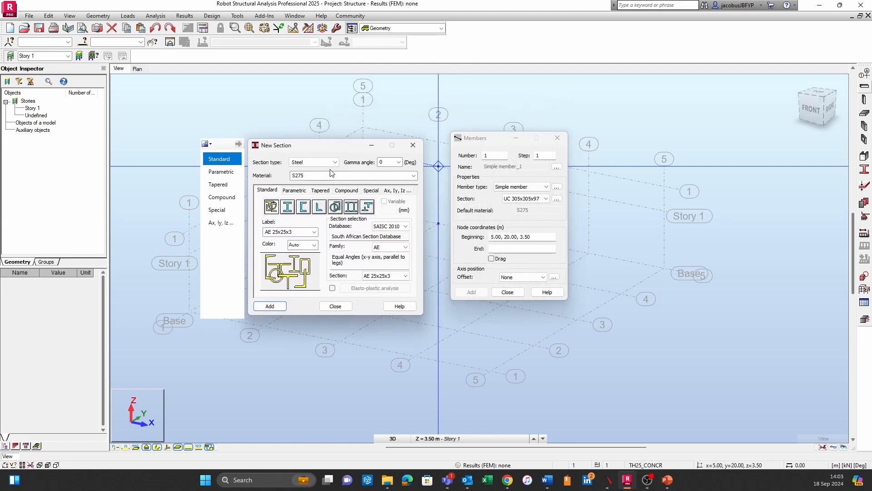
pyautogui.click(325, 162)
pyautogui.click(325, 162)
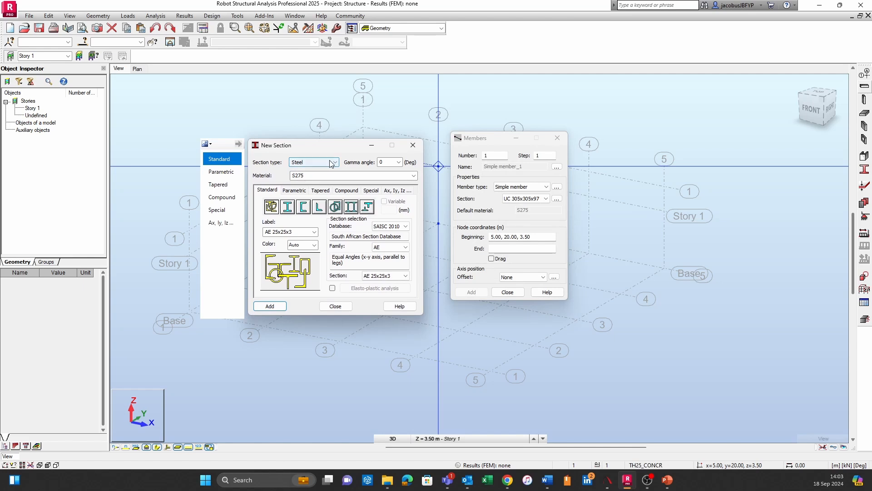
pyautogui.click(331, 163)
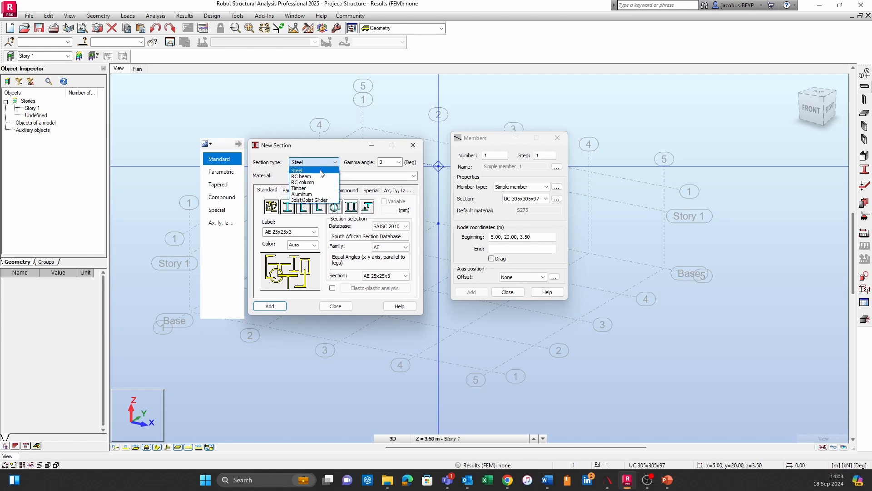
pyautogui.click(318, 170)
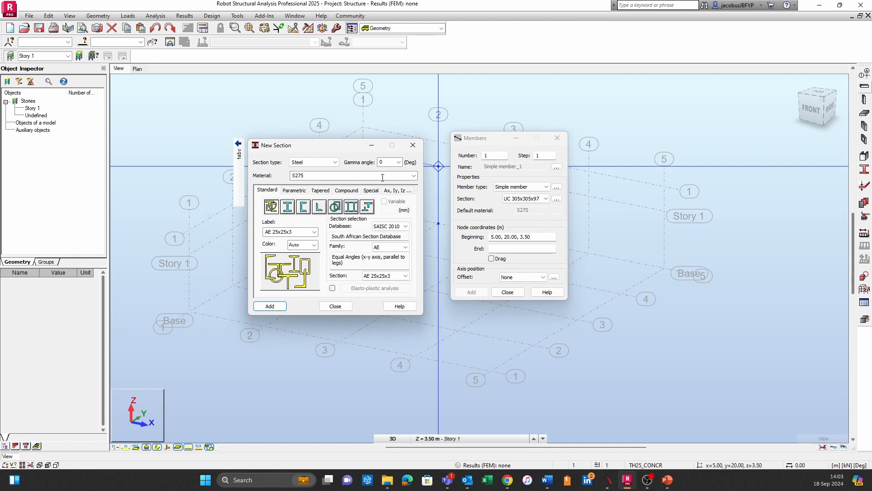
pyautogui.click(411, 176)
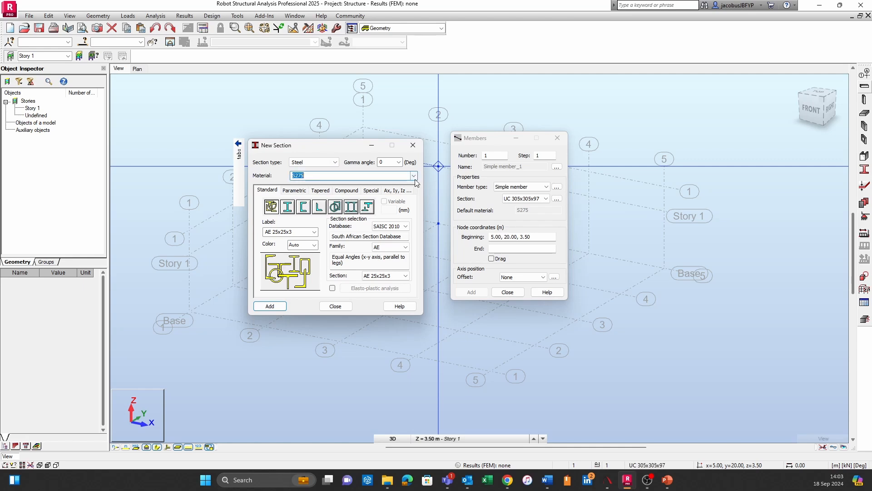
pyautogui.click(414, 177)
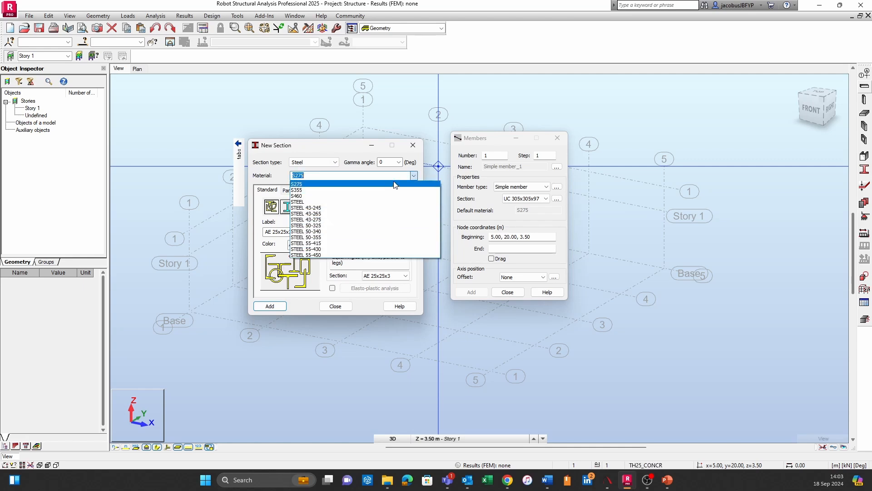
pyautogui.click(394, 184)
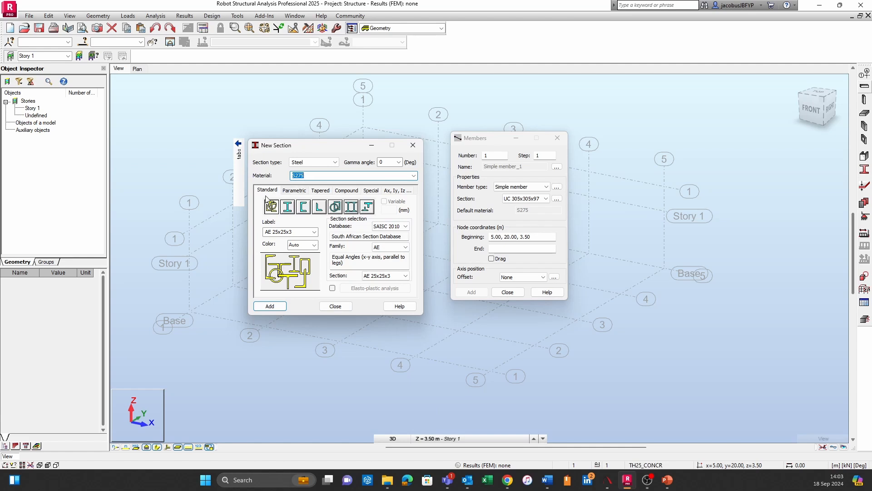
# Examine the parametric, tapered and compound section options, then the databases for standard sections, leaving SAISC 2010 selected
pyautogui.click(295, 189)
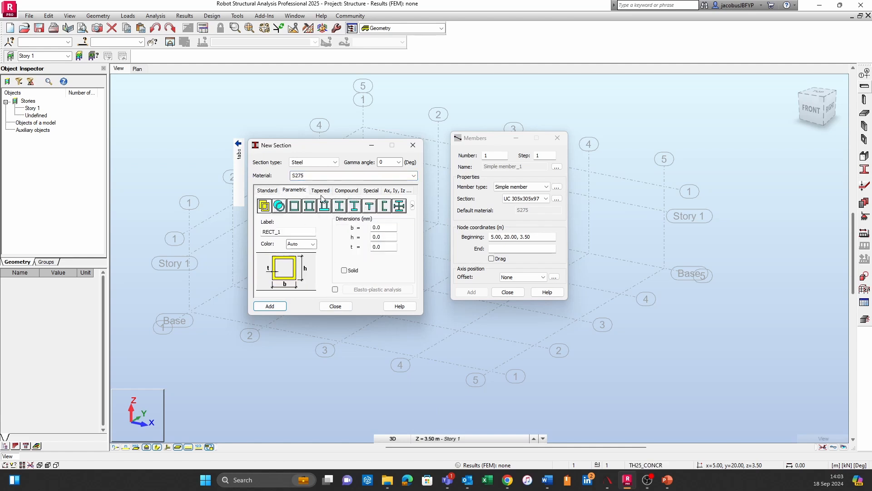
pyautogui.click(320, 191)
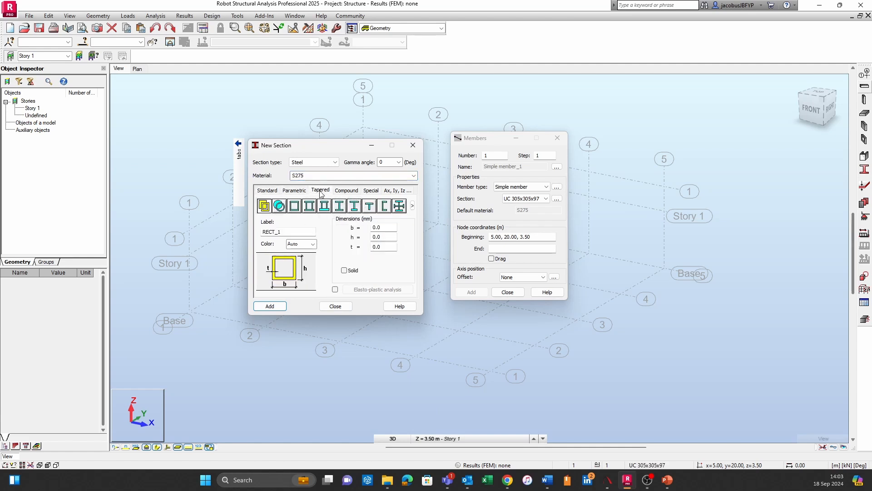
pyautogui.click(349, 193)
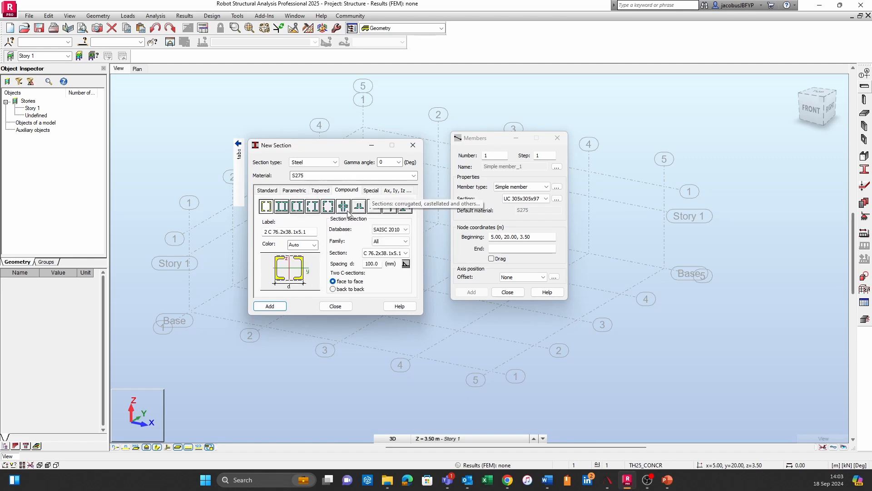
pyautogui.click(271, 193)
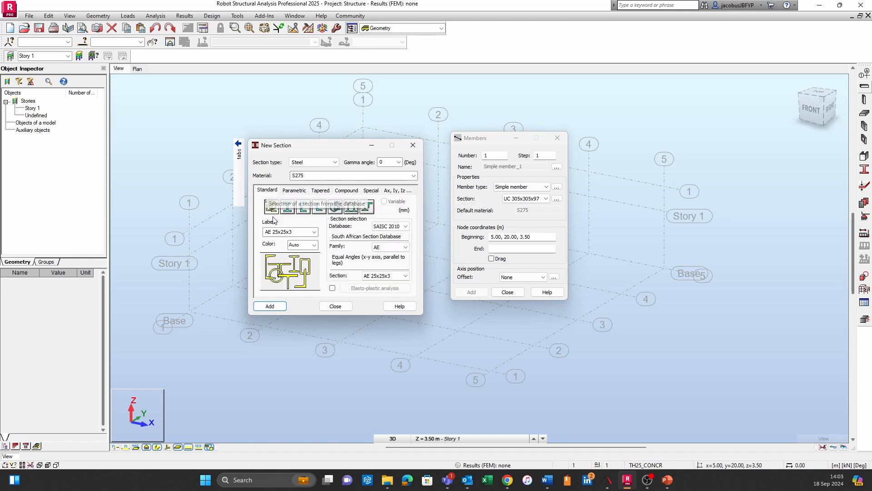
pyautogui.click(405, 227)
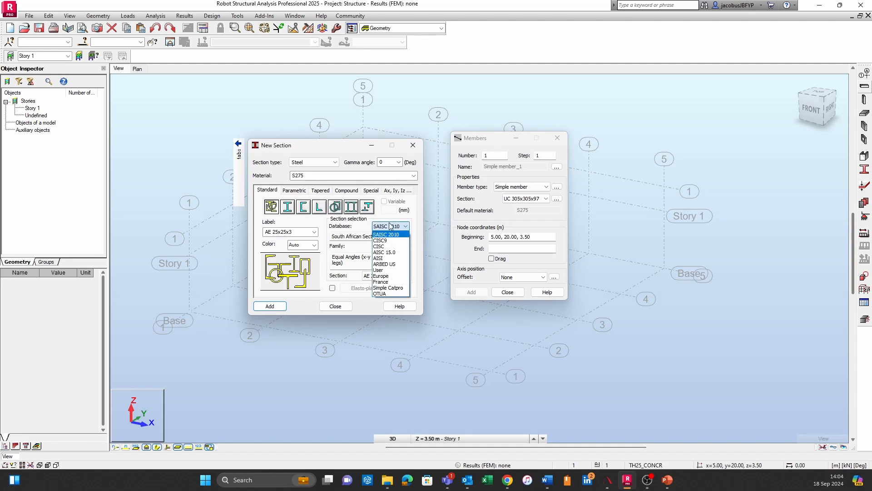
pyautogui.click(397, 226)
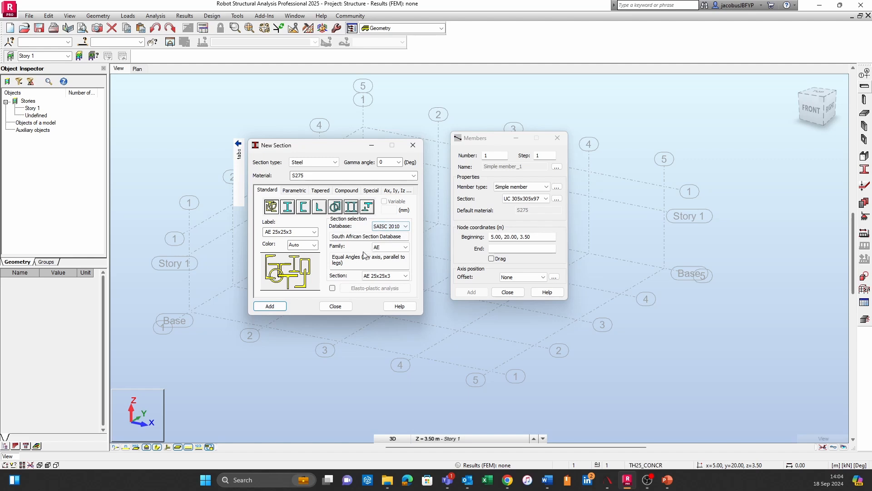
# Compare the AU, AE and AEP angle families in the SAISC 2010 section database
pyautogui.click(405, 247)
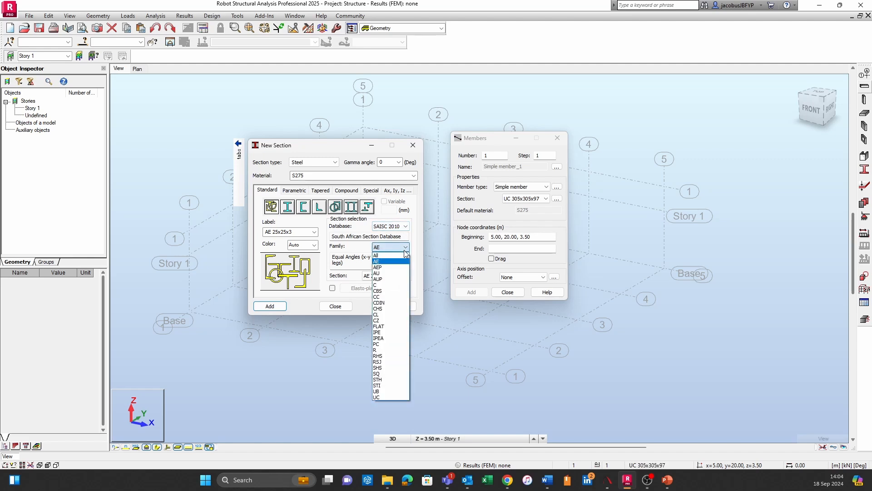
pyautogui.click(384, 274)
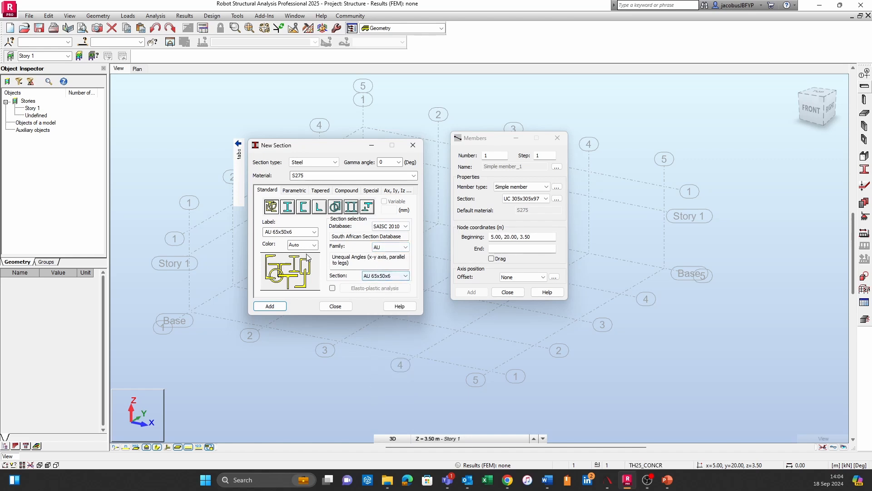
pyautogui.click(394, 276)
pyautogui.click(394, 276)
pyautogui.click(397, 248)
pyautogui.click(399, 249)
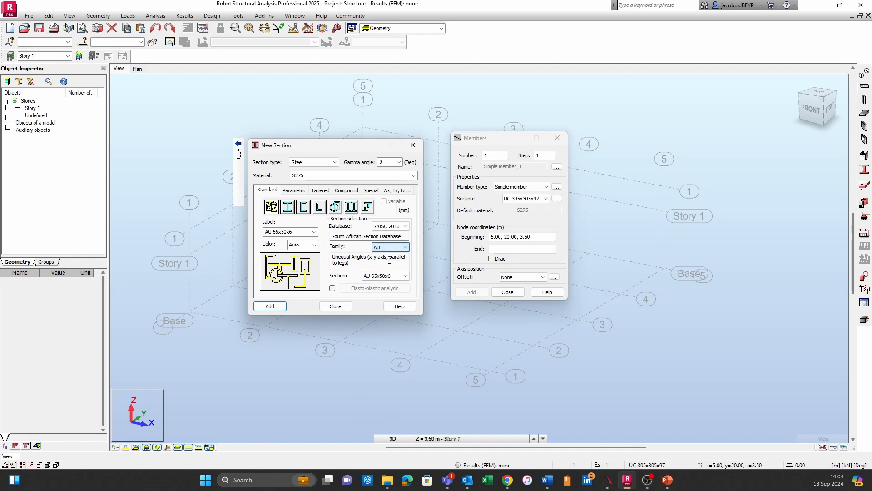
pyautogui.click(398, 247)
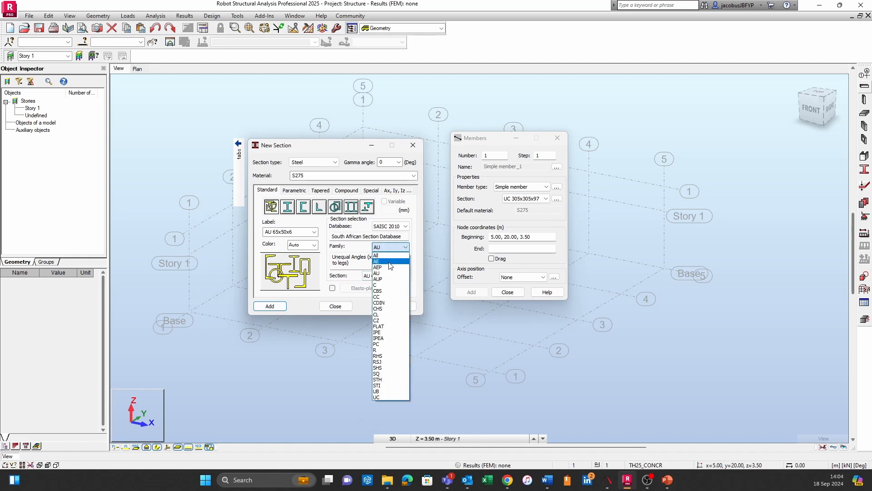
pyautogui.click(390, 261)
pyautogui.click(398, 247)
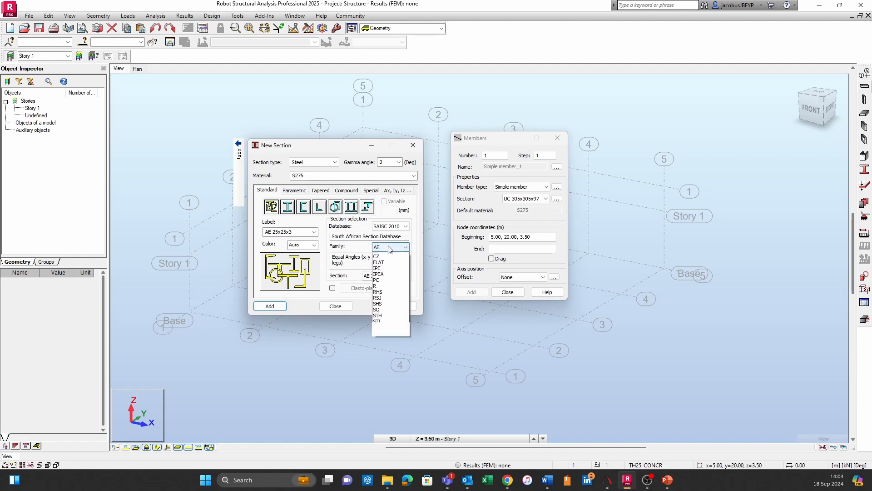
pyautogui.click(389, 273)
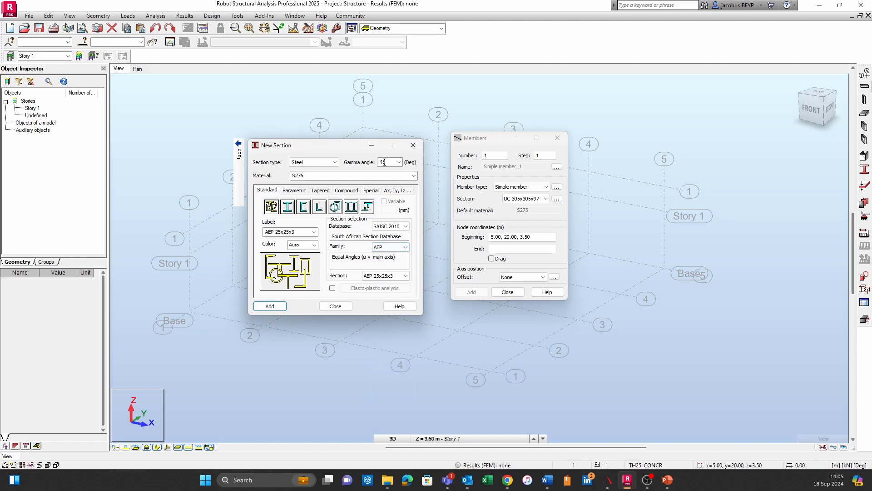
# Add the universal column section UC 203x203x52 from the UC family to the available sections
pyautogui.click(398, 248)
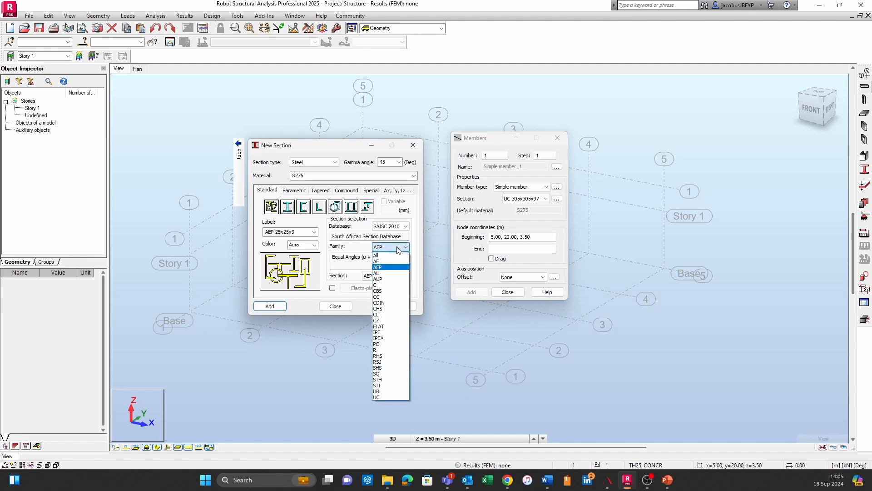
pyautogui.click(388, 396)
pyautogui.click(394, 276)
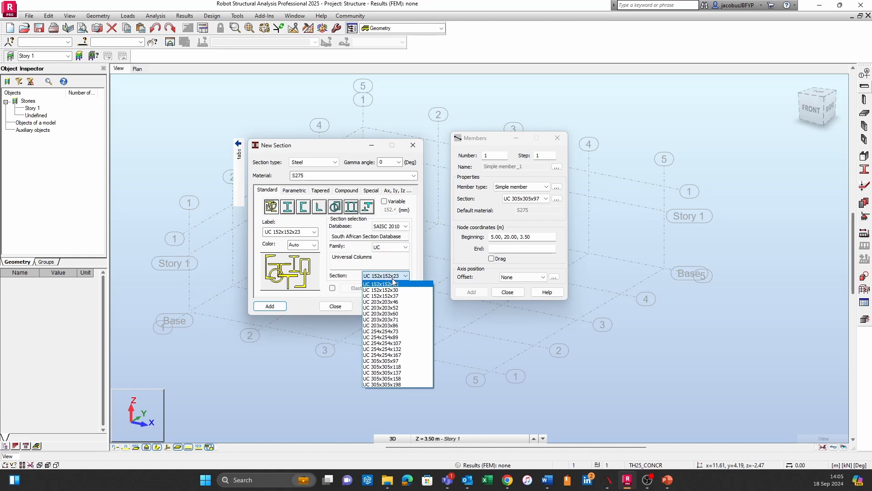
pyautogui.click(395, 309)
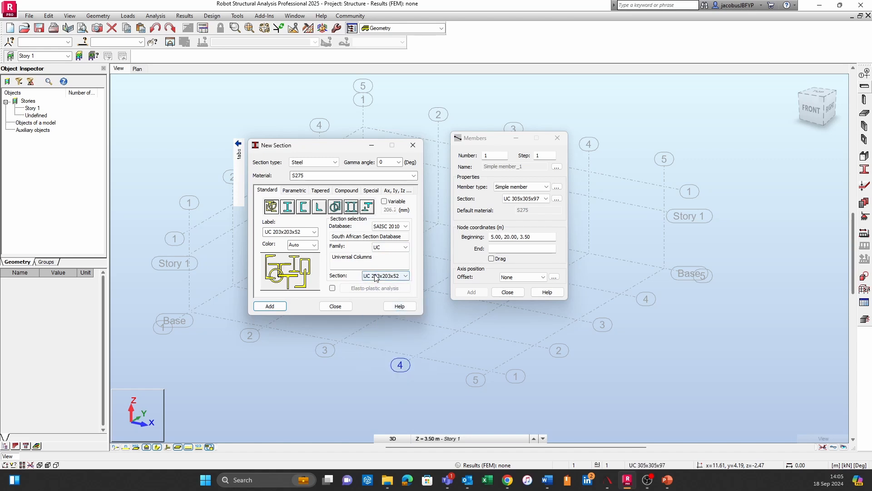
pyautogui.click(271, 308)
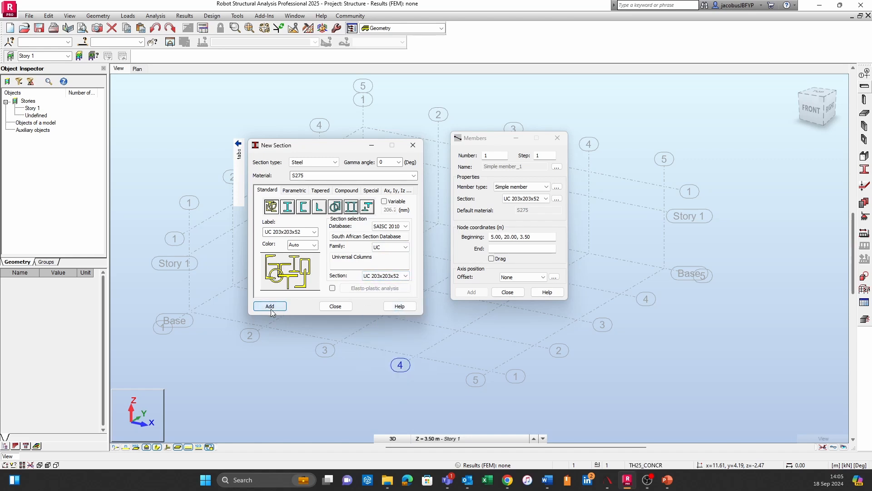
# Add the universal beam section UB 356x171x45 from the UB family to the available sections
pyautogui.click(403, 247)
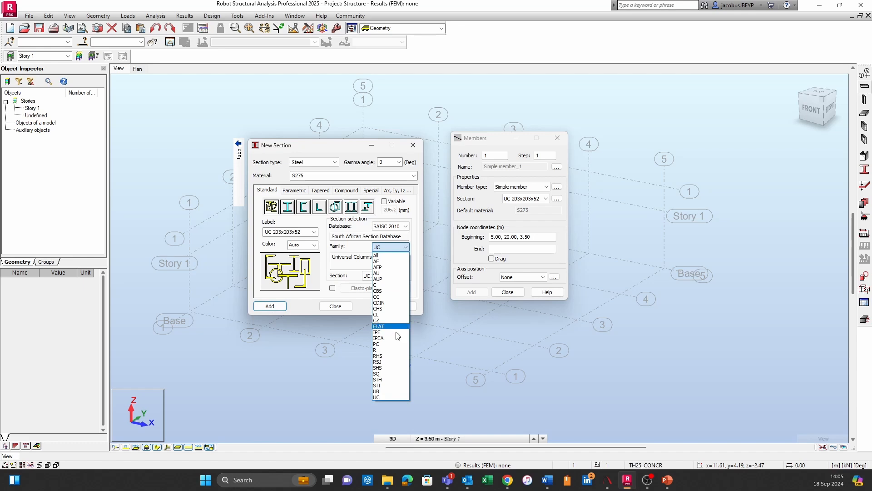
pyautogui.click(384, 391)
pyautogui.click(391, 276)
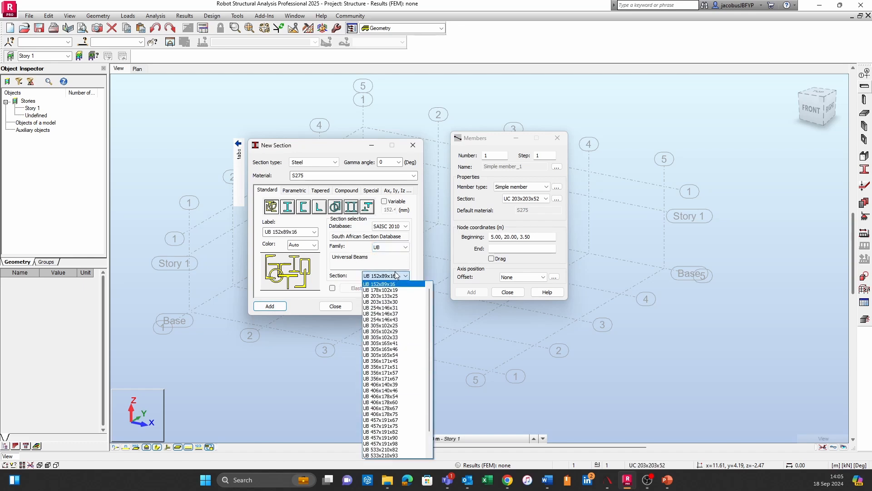
pyautogui.click(394, 361)
pyautogui.click(270, 307)
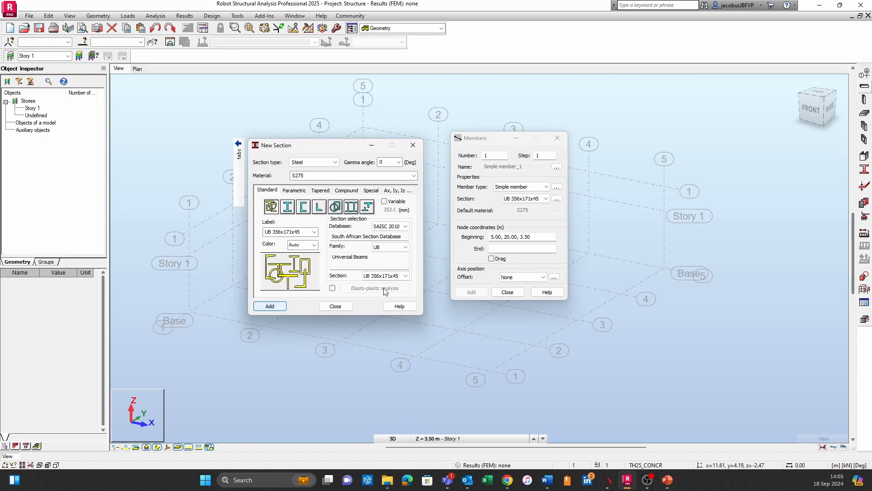
# Review the color and label options for the UB 356x171x45 section without changing them, then close the section definition
pyautogui.click(314, 245)
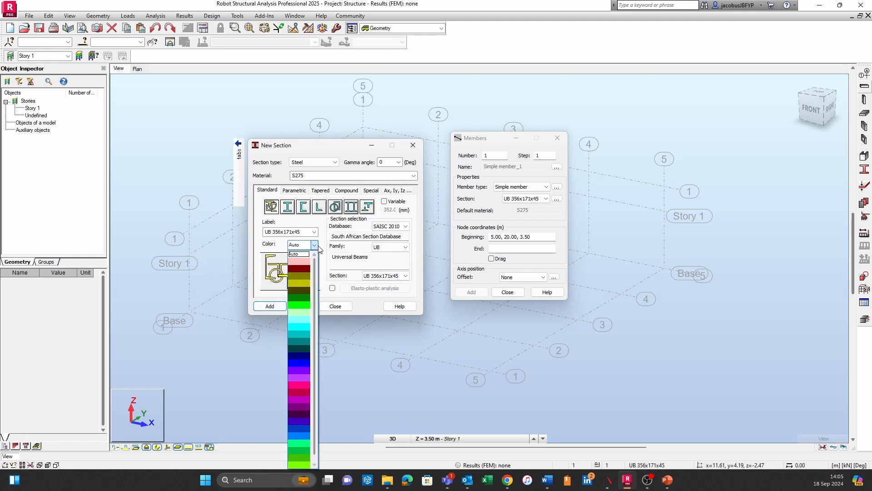
pyautogui.click(314, 245)
pyautogui.click(314, 232)
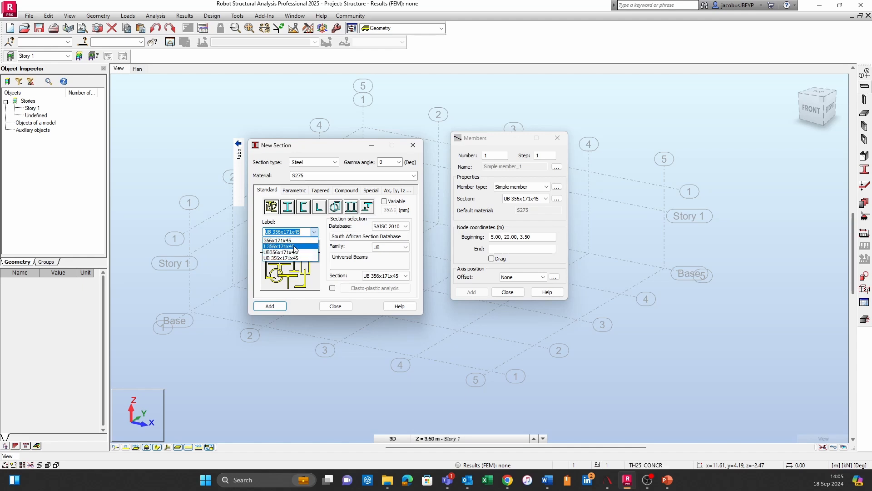
pyautogui.click(306, 222)
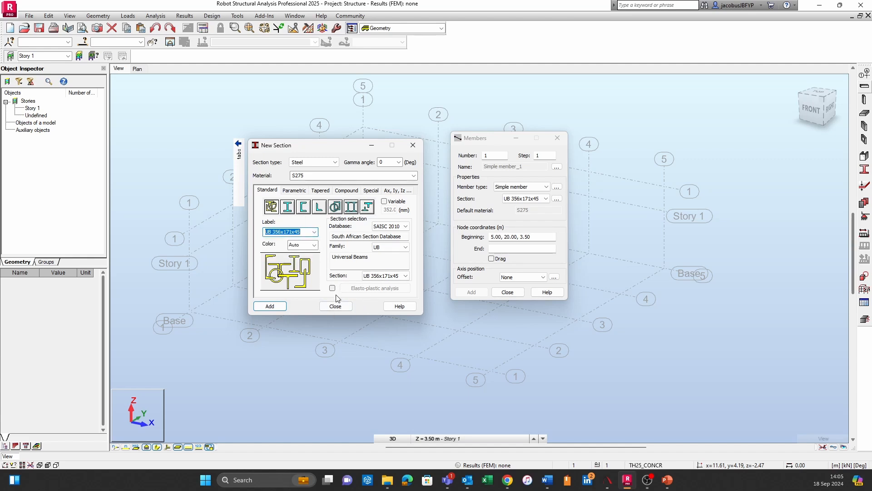
pyautogui.click(335, 306)
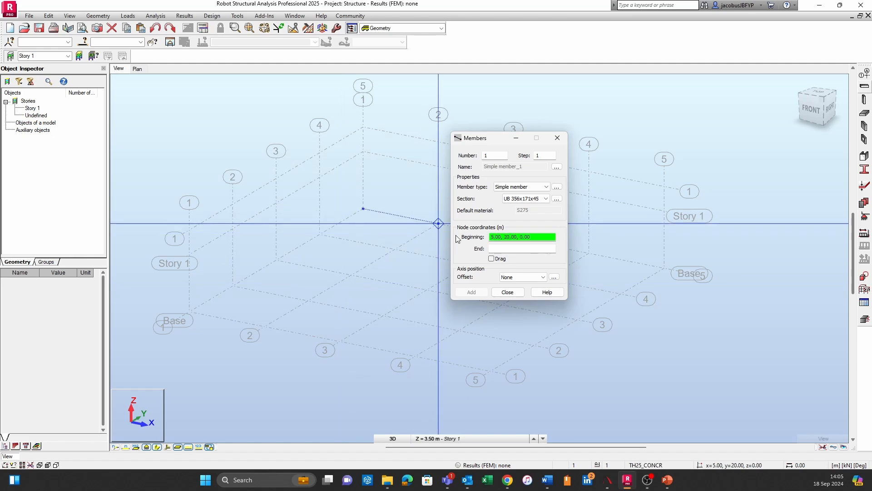
# Set the member section to UC 203x203x52 and move the member definition window clear of the axis grid
pyautogui.click(546, 199)
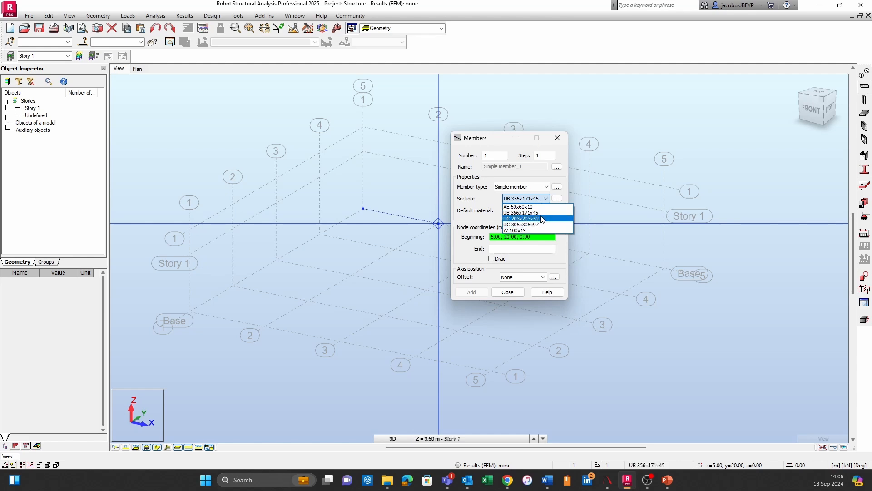
pyautogui.click(541, 219)
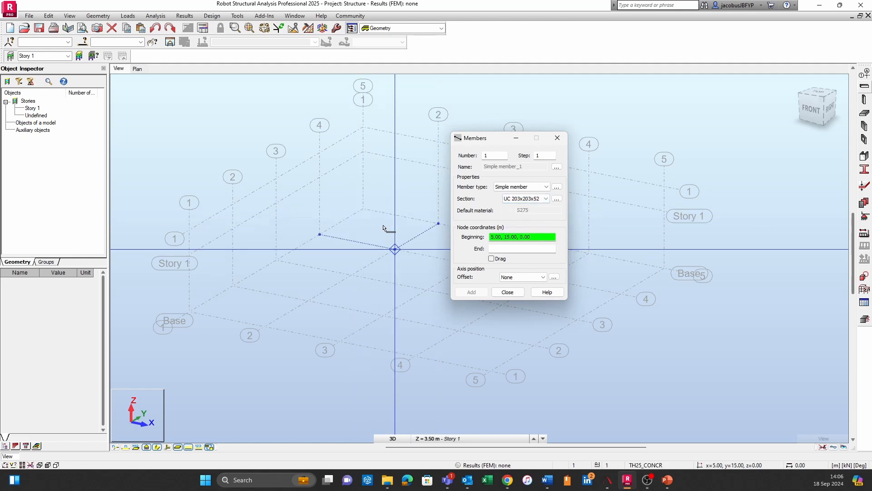
pyautogui.moveTo(483, 140); pyautogui.dragTo(749, 88)
# Draw two columns from the base to the 3.50 m story level at grid points (5, 15) and (15, 15)
pyautogui.moveTo(343, 265); pyautogui.dragTo(554, 194, button='middle')
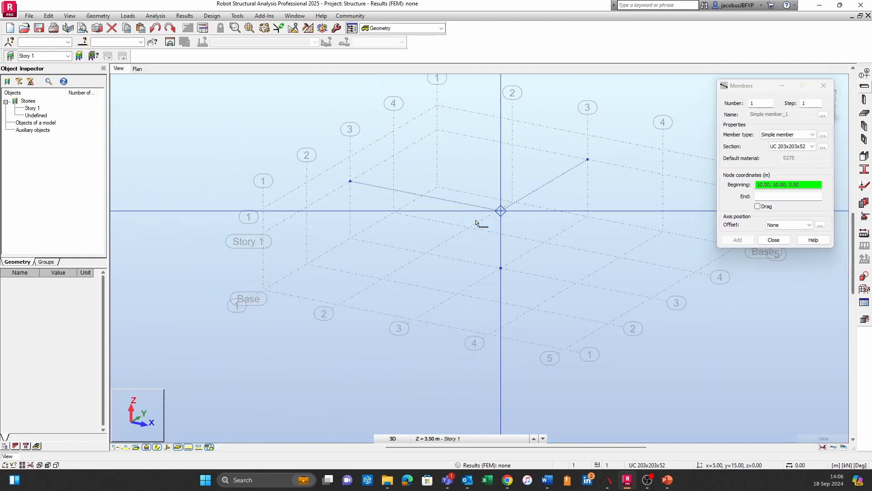
pyautogui.scroll(-1, 522, 268)
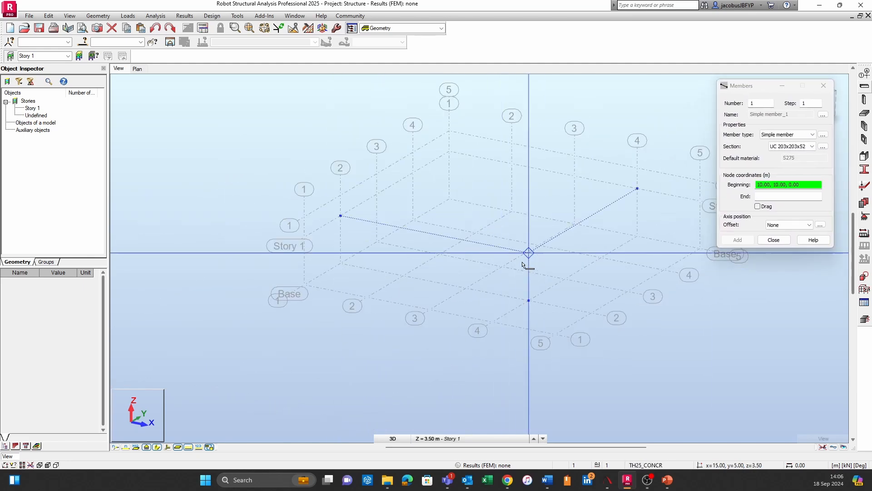
pyautogui.keyDown('shift'); pyautogui.moveTo(526, 263); pyautogui.dragTo(502, 219, button='middle'); pyautogui.keyUp('shift')
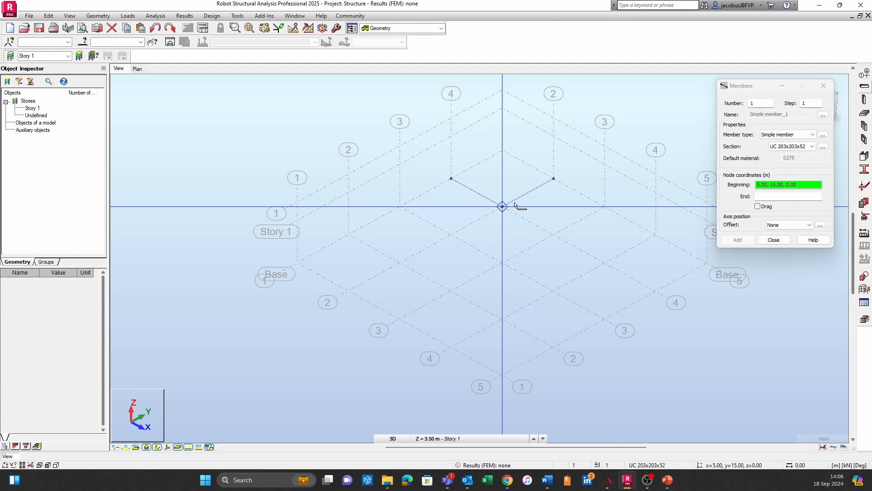
pyautogui.moveTo(515, 206); pyautogui.dragTo(416, 240, button='middle')
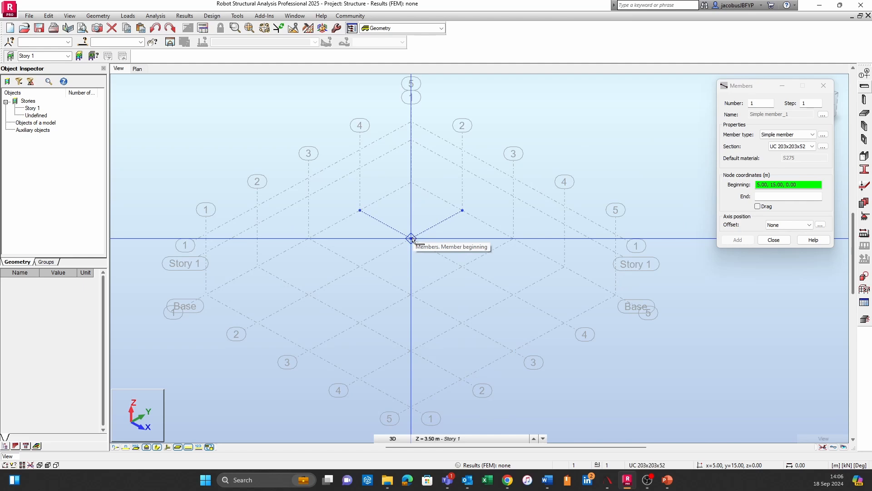
pyautogui.click(413, 241)
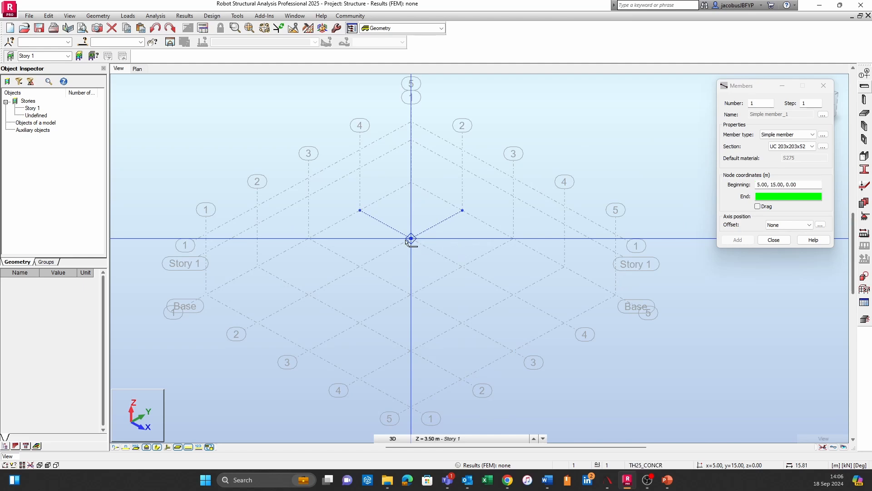
pyautogui.click(418, 200)
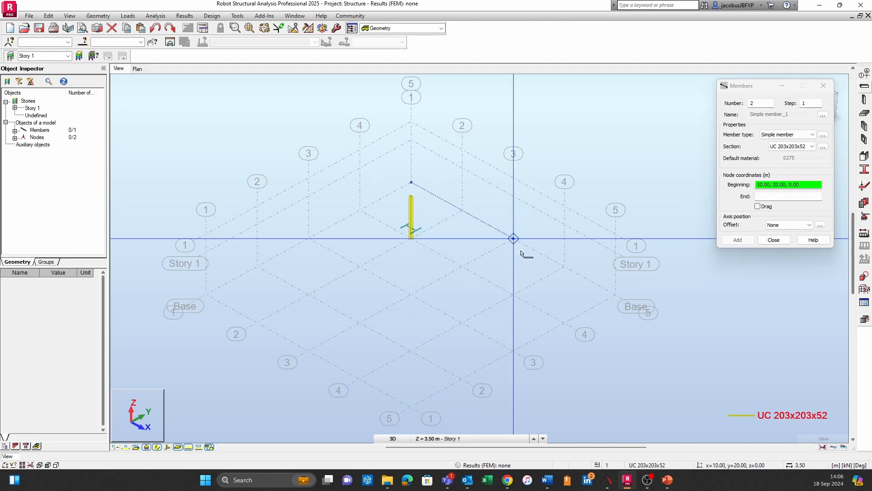
pyautogui.click(509, 294)
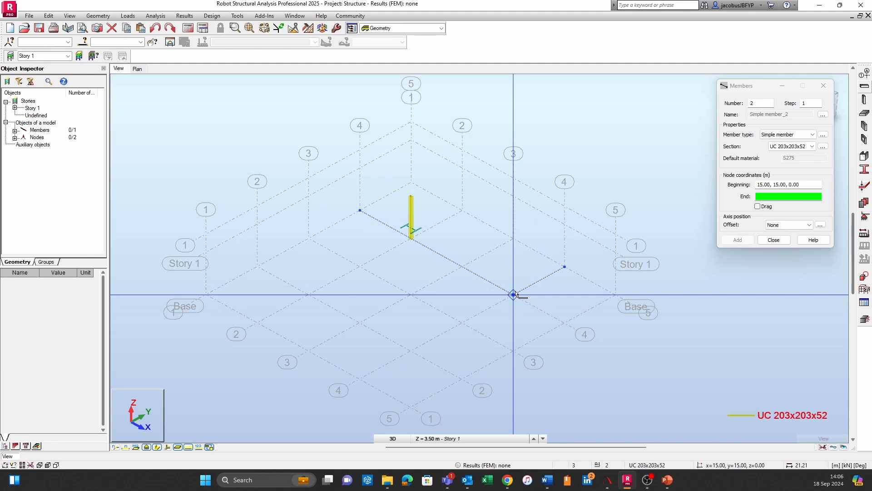
pyautogui.click(515, 266)
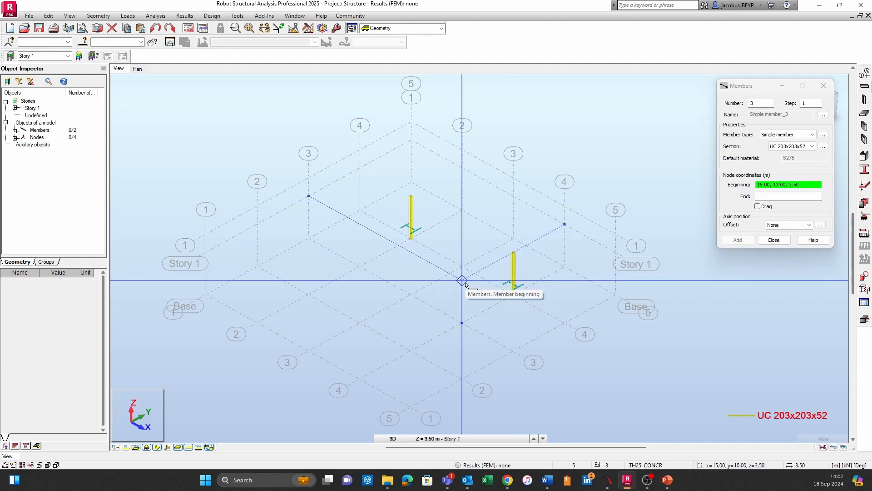
# Draw three more columns from the base to 3.50 m at grid points (5, 5), (15, 5) and (10, 10)
pyautogui.click(309, 293)
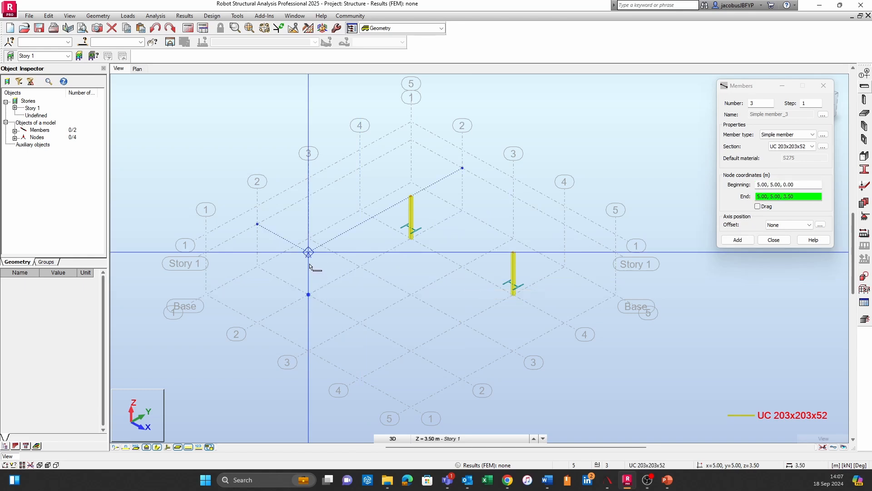
pyautogui.click(309, 252)
pyautogui.click(416, 354)
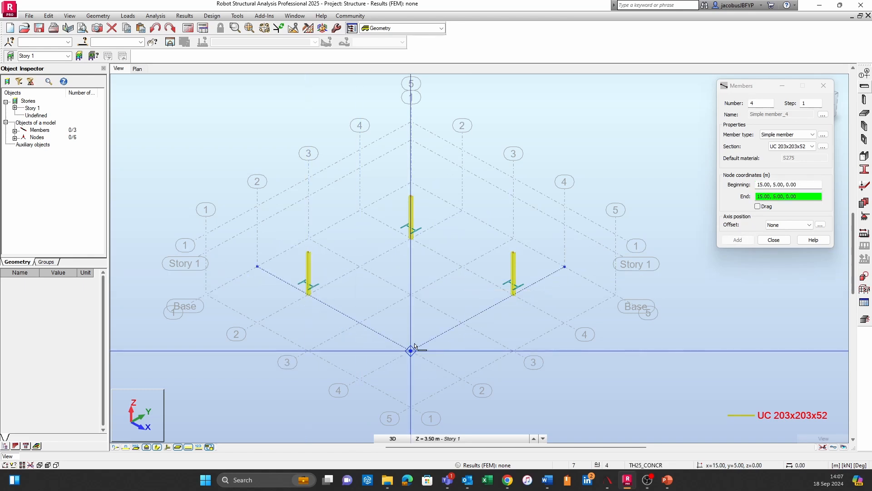
pyautogui.click(413, 310)
pyautogui.click(411, 294)
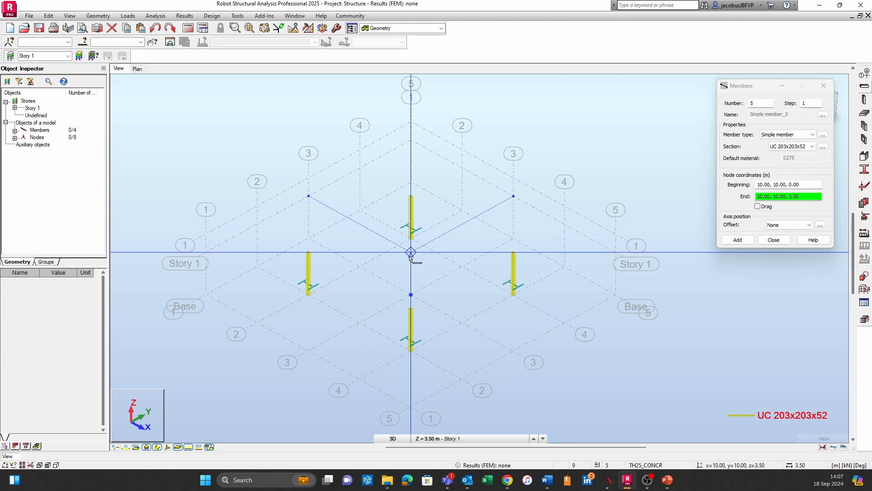
pyautogui.click(411, 252)
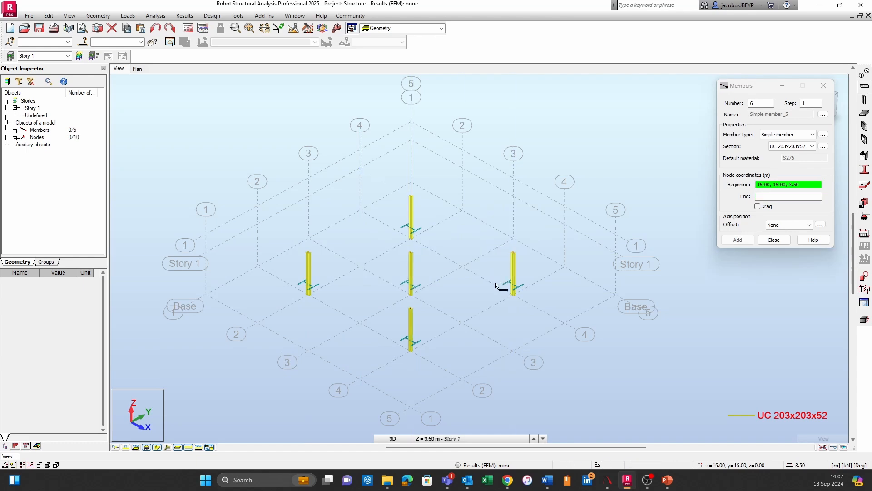
# Set the member type to Beam with section UB 356x171x45 for the members at story level
pyautogui.click(801, 138)
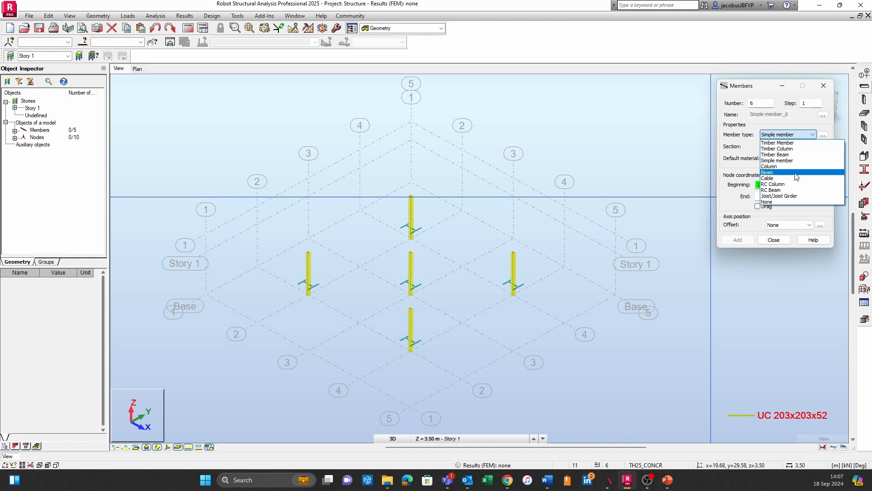
pyautogui.click(797, 174)
pyautogui.click(803, 146)
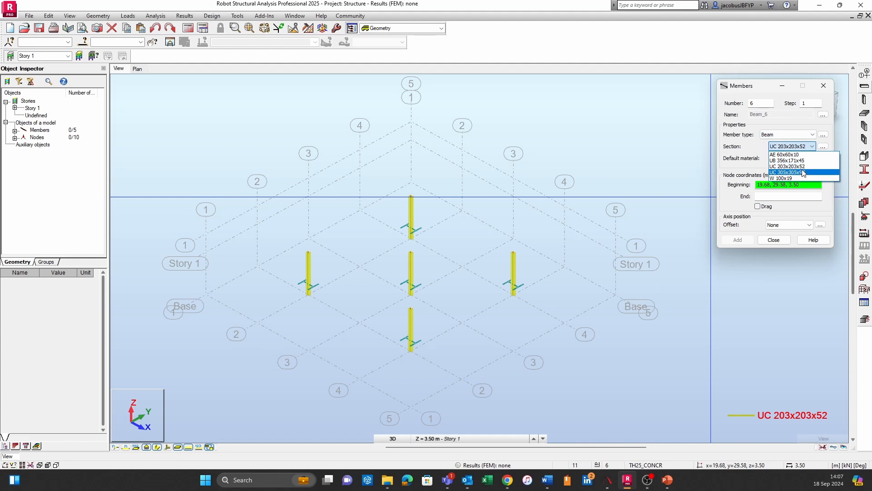
pyautogui.click(813, 162)
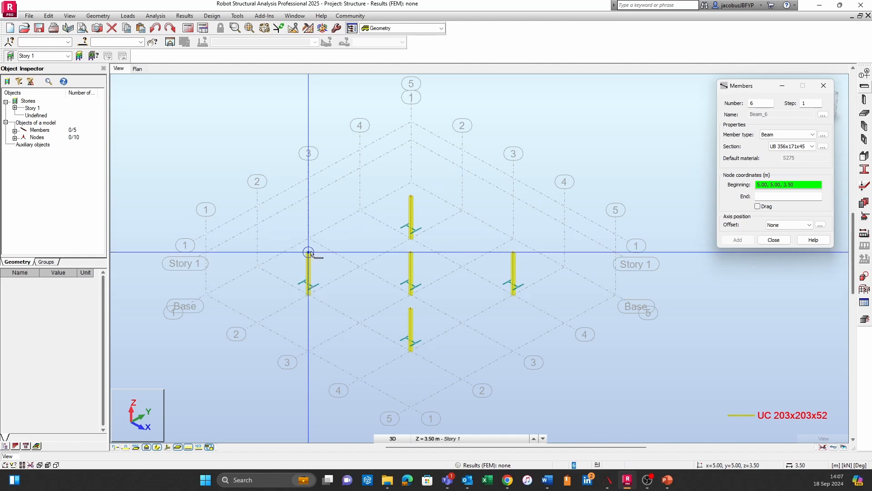
pyautogui.moveTo(336, 250); pyautogui.dragTo(389, 250, button='middle')
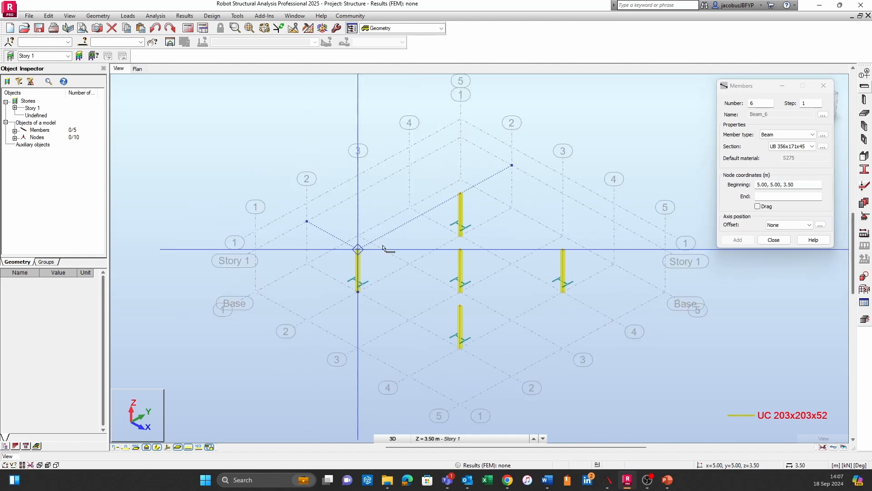
# Draw the four perimeter UB 356x171x45 beams at 3.50 m connecting column tops (5, 5), (5, 15), (15, 15) and (15, 5)
pyautogui.click(358, 250)
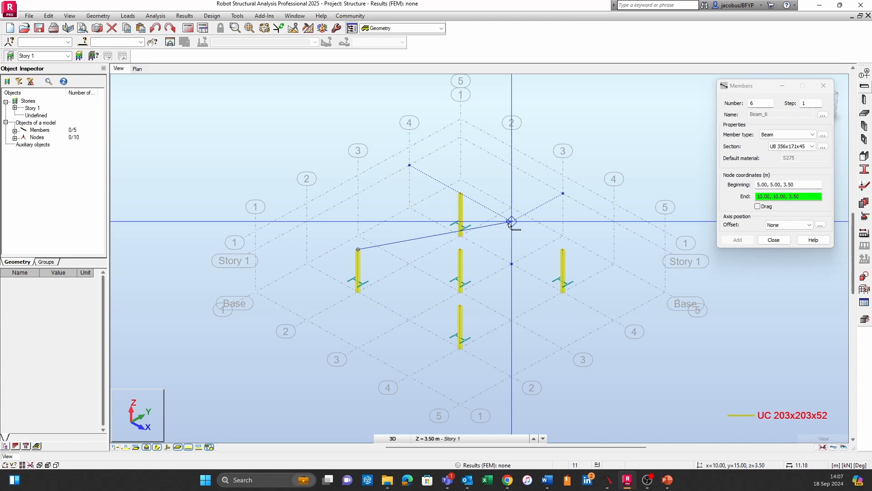
pyautogui.click(461, 194)
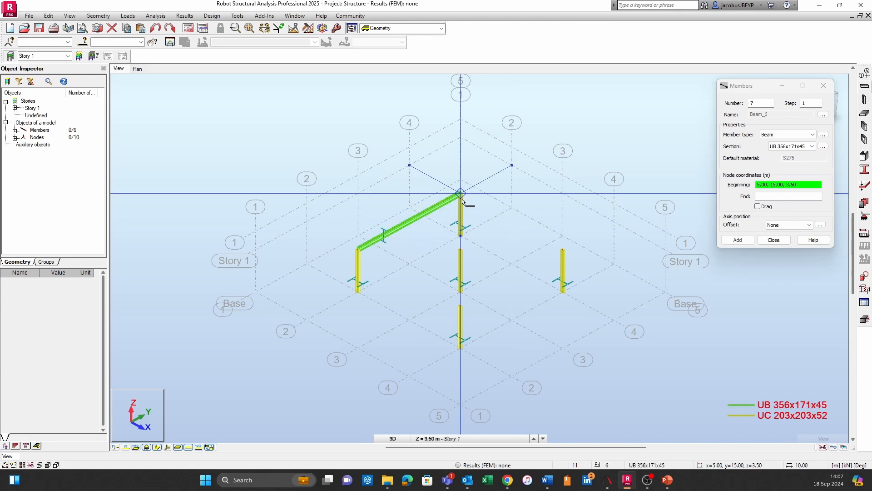
pyautogui.click(563, 249)
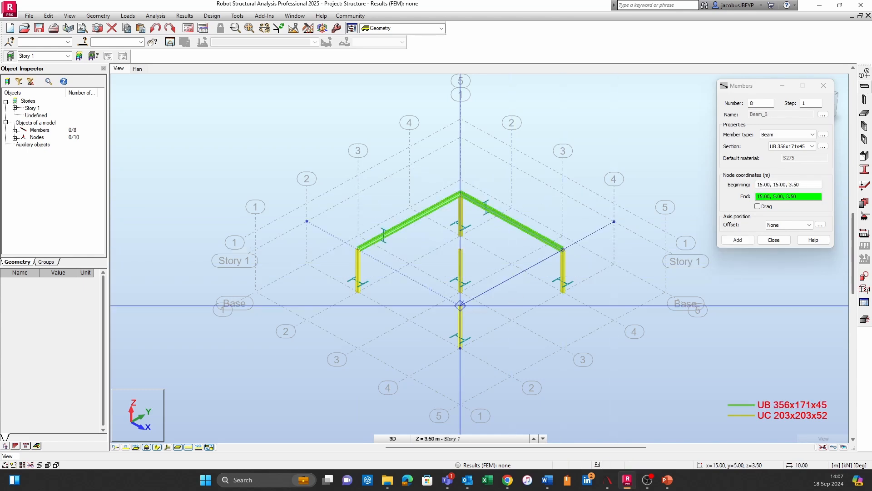
pyautogui.click(460, 305)
pyautogui.click(357, 249)
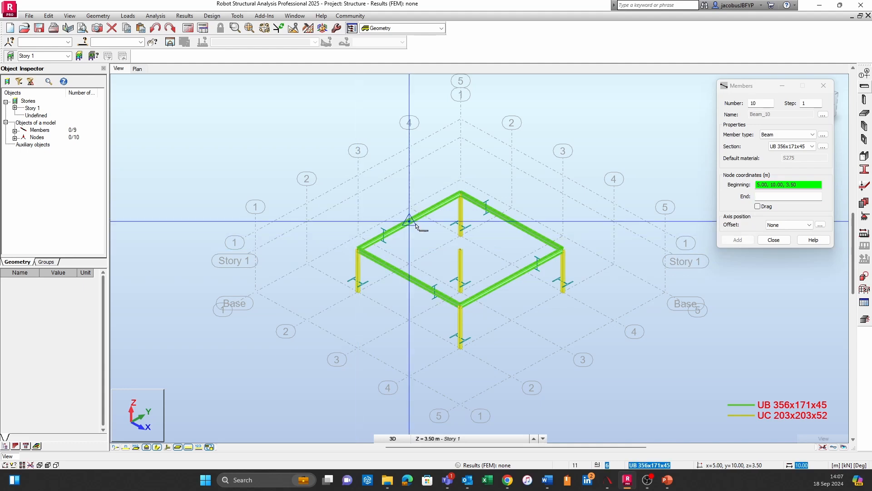
# Draw four interior UB 356x171x45 beams at 3.50 m linking the central column top (10, 10) to the midpoints of the perimeter beams
pyautogui.click(408, 229)
pyautogui.click(461, 251)
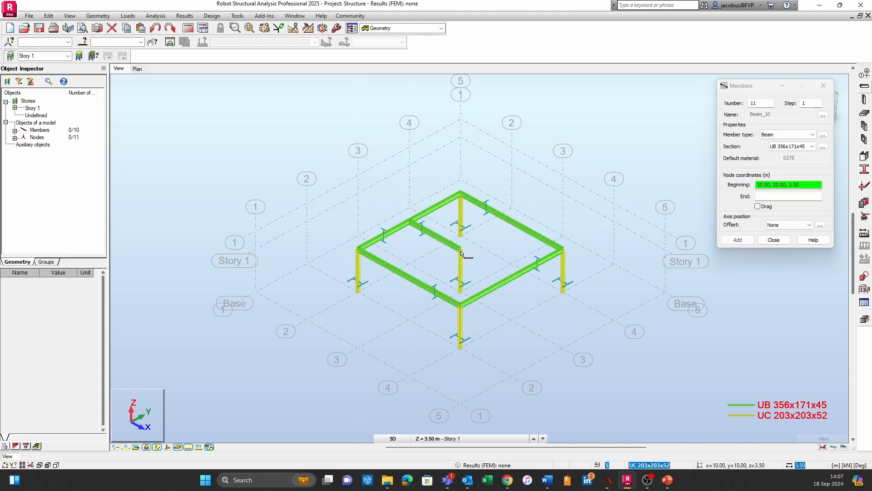
pyautogui.click(511, 222)
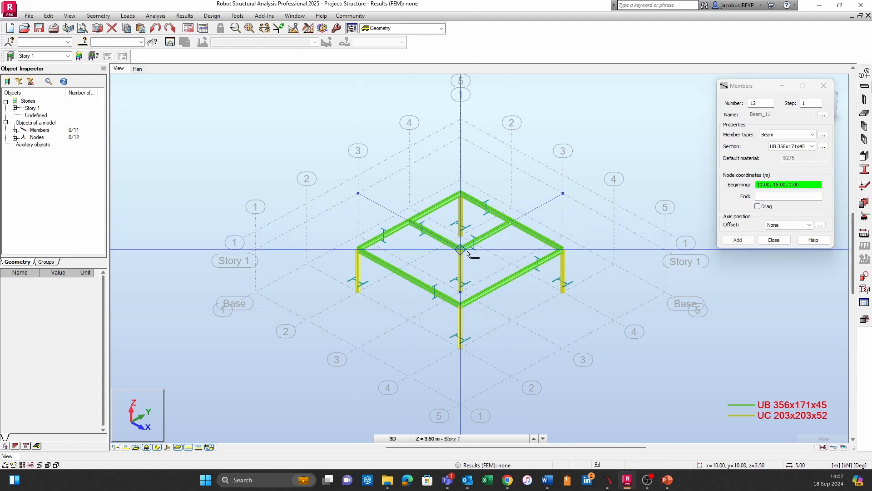
pyautogui.click(460, 250)
pyautogui.click(512, 277)
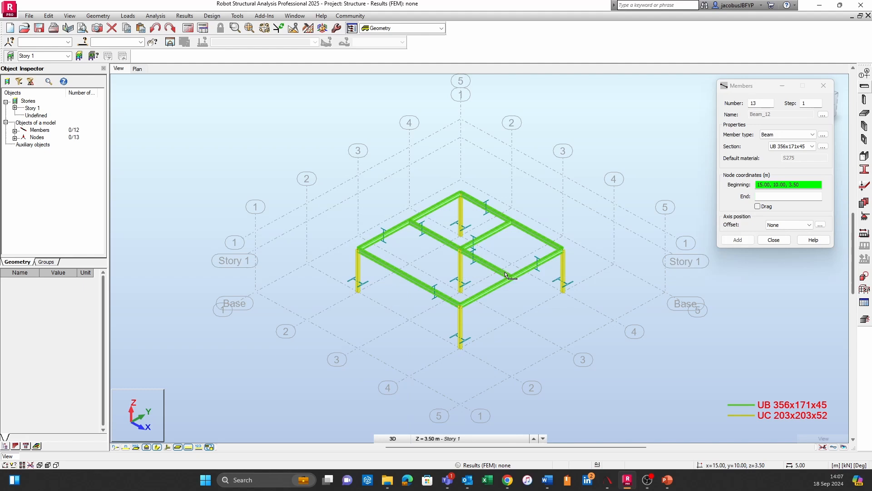
pyautogui.click(461, 249)
pyautogui.click(425, 282)
# Define an AE 60x60x10 steel equal-angle section from the SAISC 2010 database in S275, modifying the existing section of that name
pyautogui.moveTo(564, 347); pyautogui.dragTo(465, 348, button='middle')
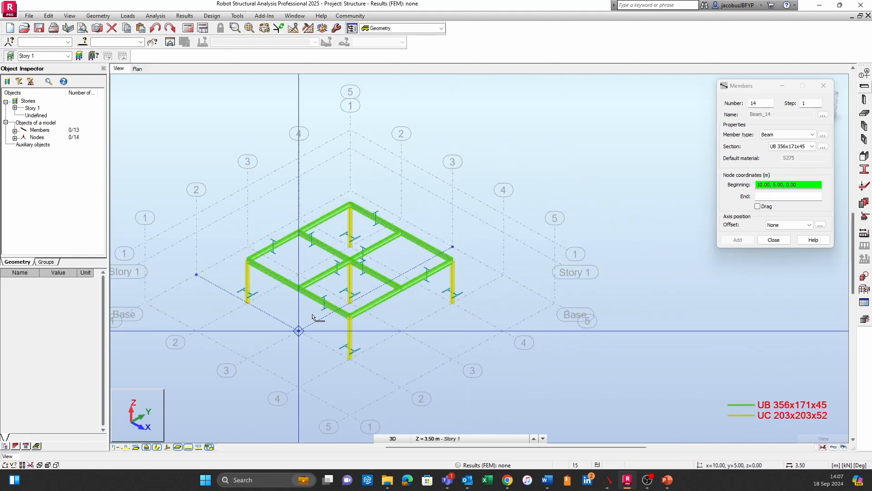
pyautogui.scroll(2, 377, 251)
pyautogui.scroll(1, 641, 291)
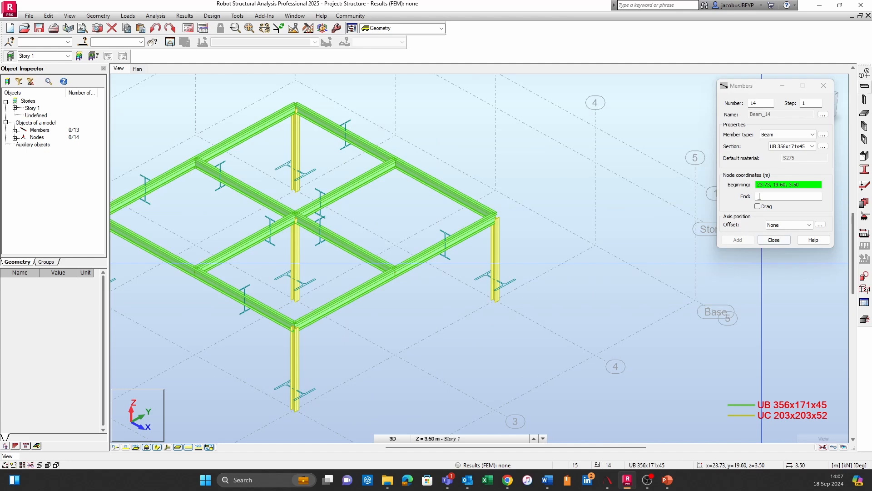
pyautogui.click(824, 148)
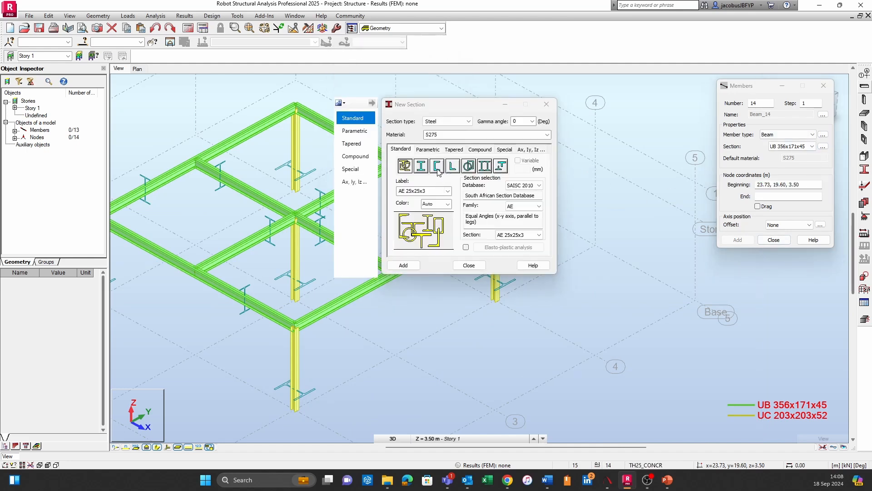
pyautogui.click(452, 168)
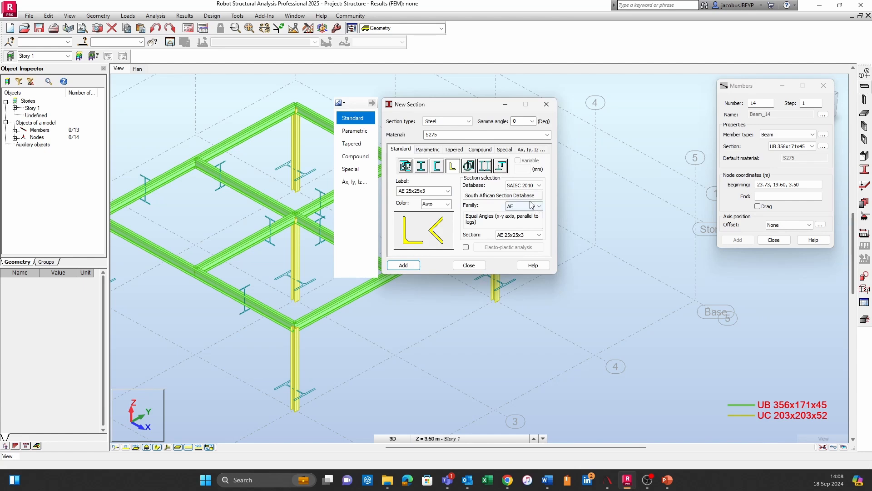
pyautogui.click(535, 234)
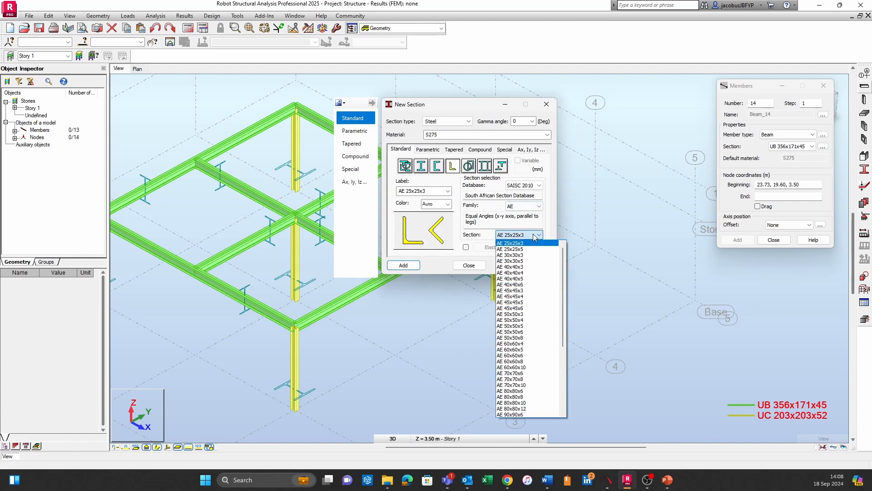
pyautogui.click(531, 367)
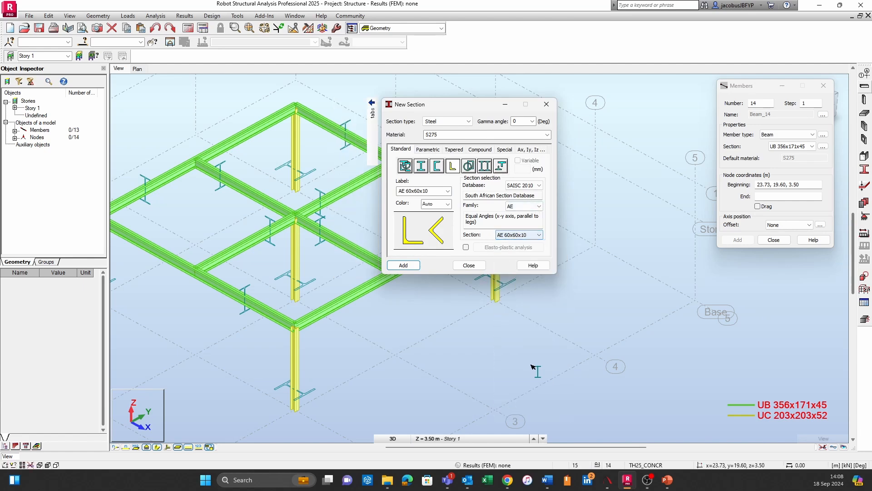
pyautogui.click(403, 265)
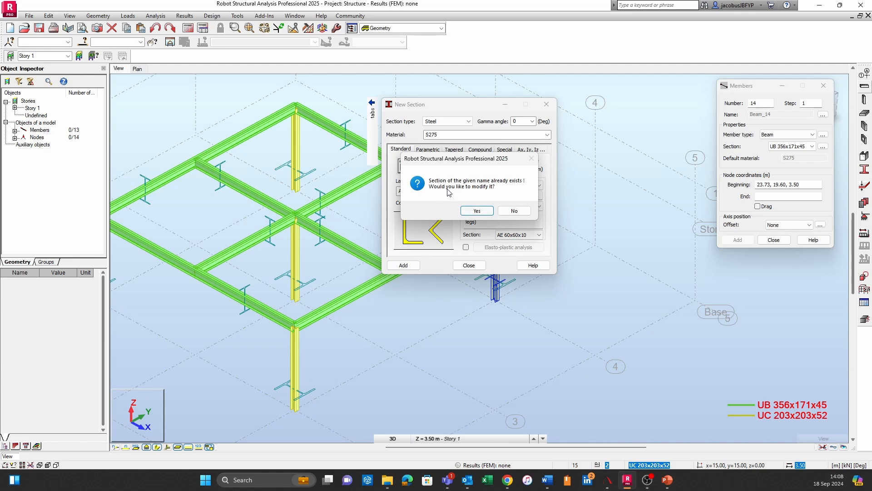
pyautogui.click(477, 211)
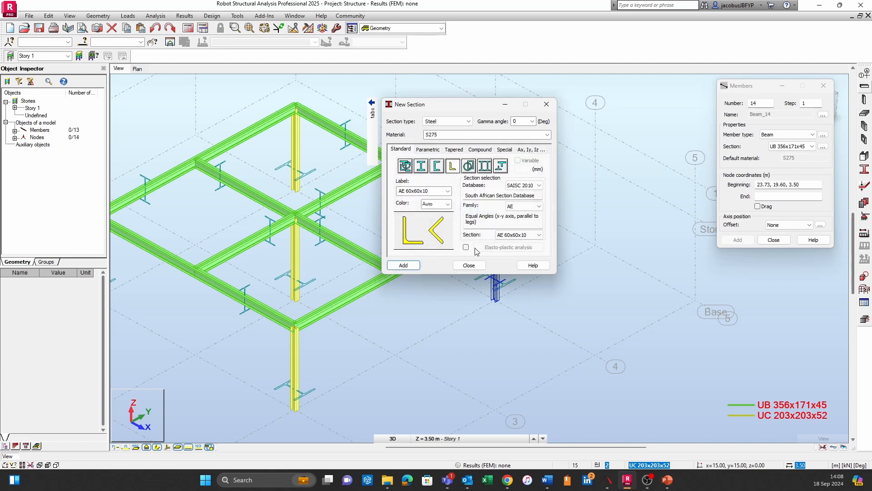
pyautogui.click(469, 265)
# Set the new members' section to AE 60x60x10 with member type Beam
pyautogui.click(812, 147)
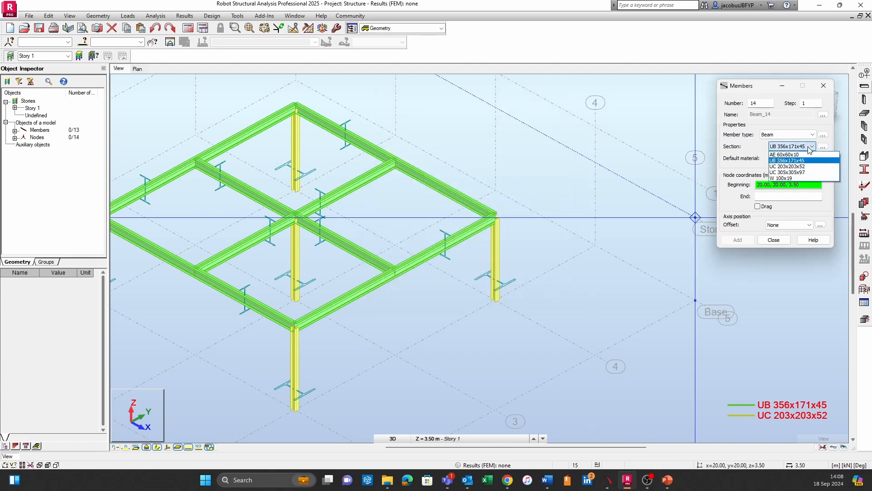
pyautogui.click(805, 157)
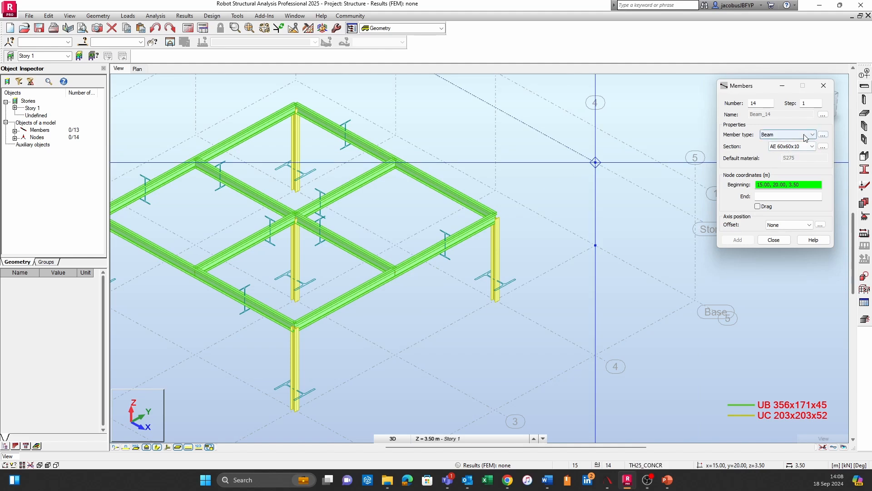
pyautogui.click(805, 136)
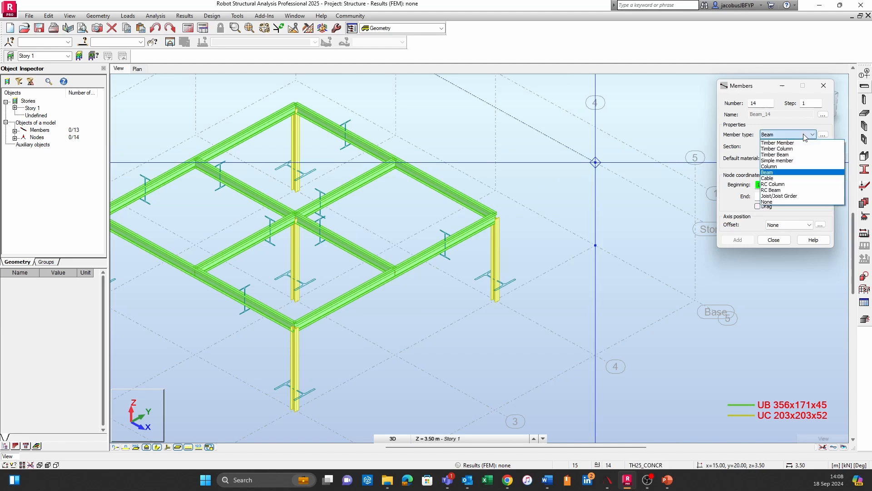
pyautogui.click(803, 173)
# Cross-brace the bay between (10, 5) and (15, 10) at 3.50 m with two diagonal AE 60x60x10 members
pyautogui.click(295, 326)
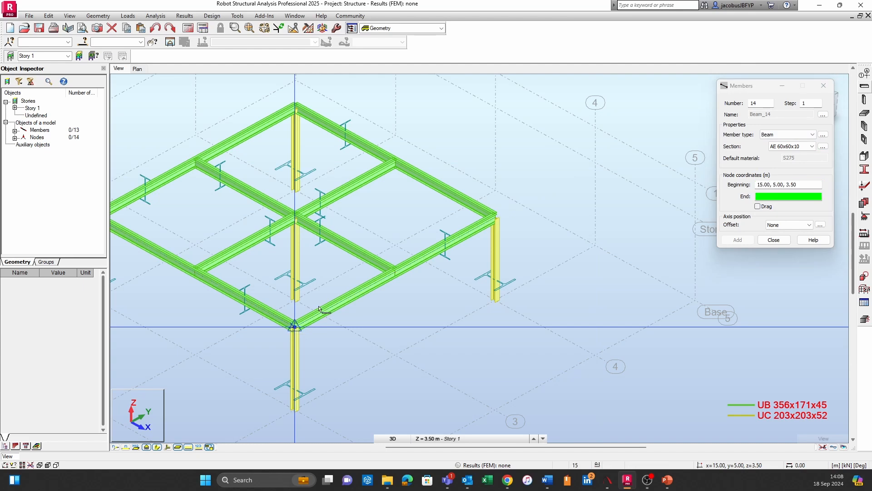
pyautogui.click(302, 226)
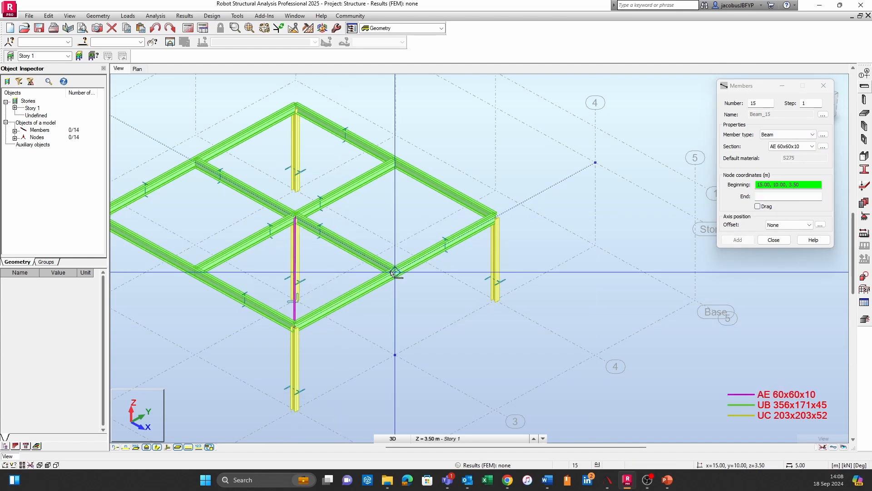
pyautogui.click(393, 271)
# Cross-brace the opposite bay between (5, 10) and (10, 15) at 3.50 m with two diagonal AE 60x60x10 members, and end member definition
pyautogui.moveTo(314, 203); pyautogui.dragTo(447, 241, button='middle')
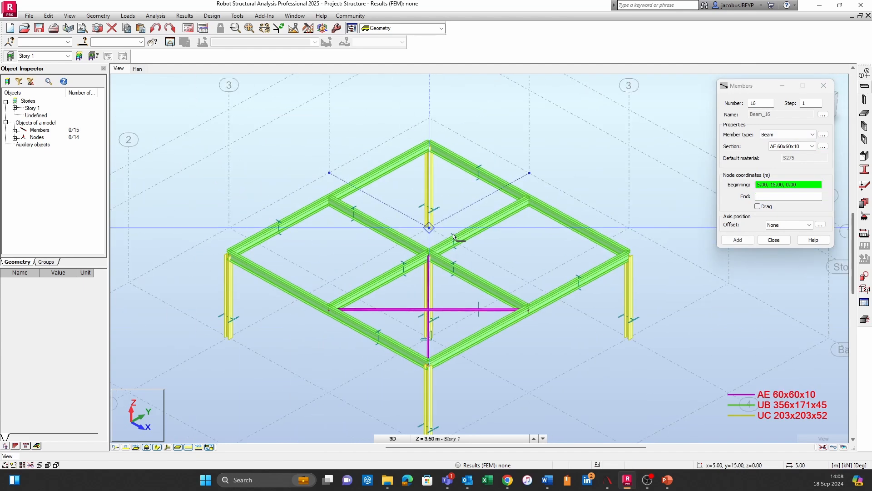
pyautogui.click(431, 256)
pyautogui.click(438, 160)
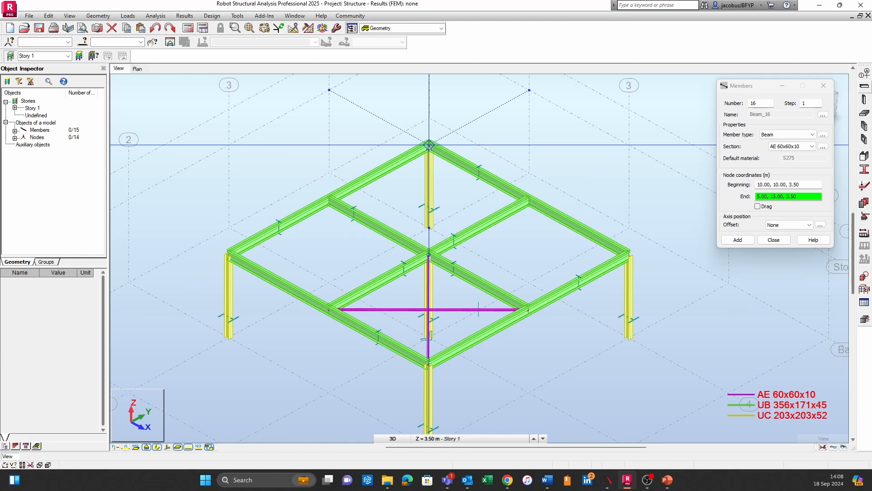
pyautogui.click(530, 201)
pyautogui.click(330, 201)
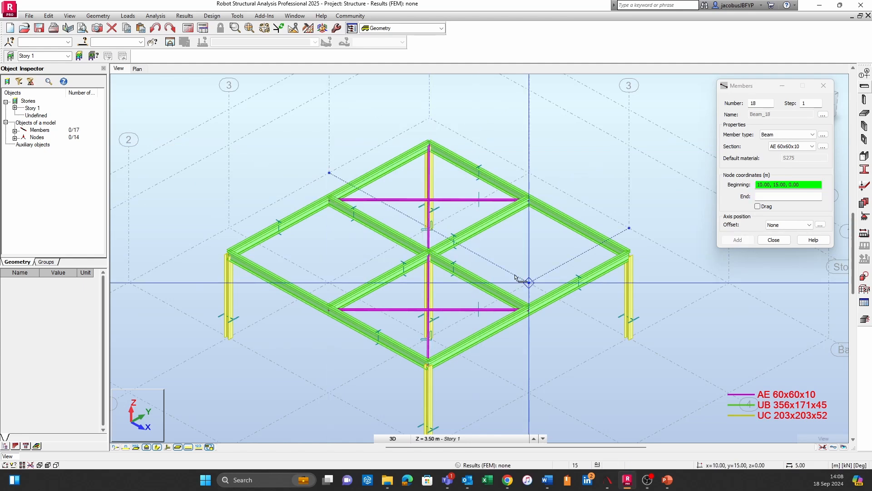
pyautogui.click(774, 239)
# Examine the braced frame as plain member lines by hiding the section shapes, and restore the section shapes display
pyautogui.keyDown('shift'); pyautogui.moveTo(446, 304); pyautogui.dragTo(464, 308, button='middle'); pyautogui.keyUp('shift')
pyautogui.scroll(3, 381, 197)
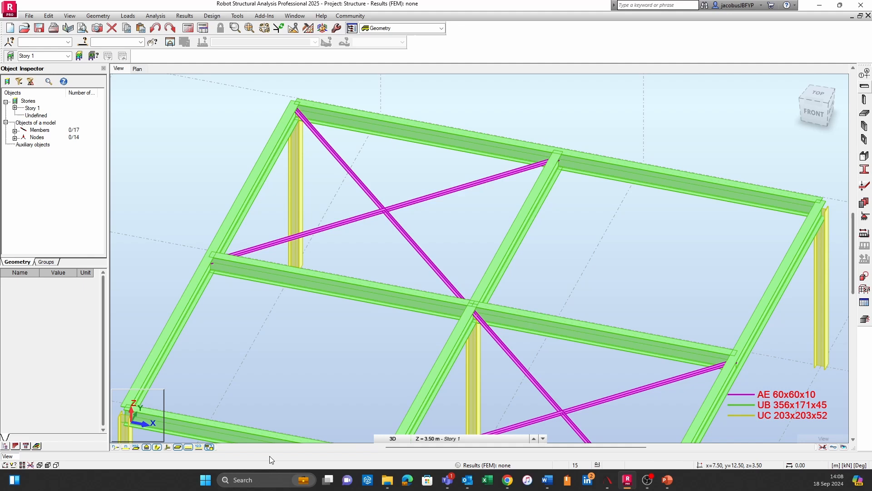
pyautogui.click(155, 448)
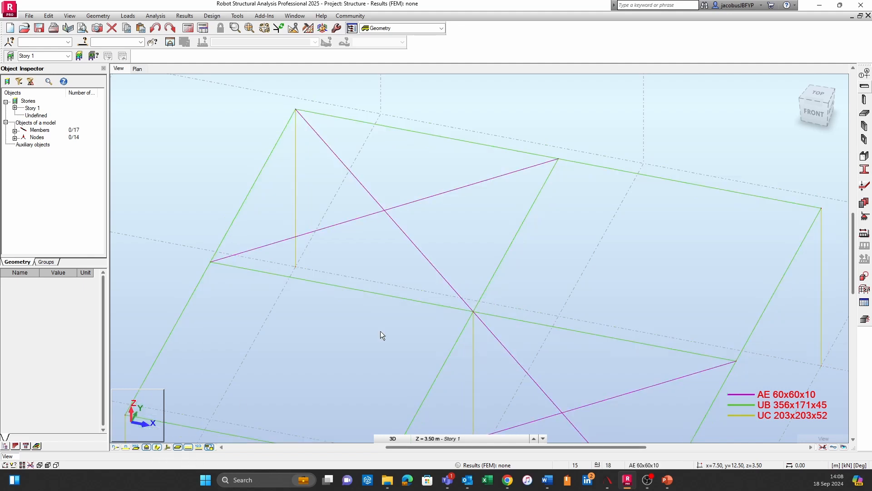
pyautogui.scroll(-1, 450, 302)
pyautogui.moveTo(450, 302); pyautogui.dragTo(513, 305, button='middle')
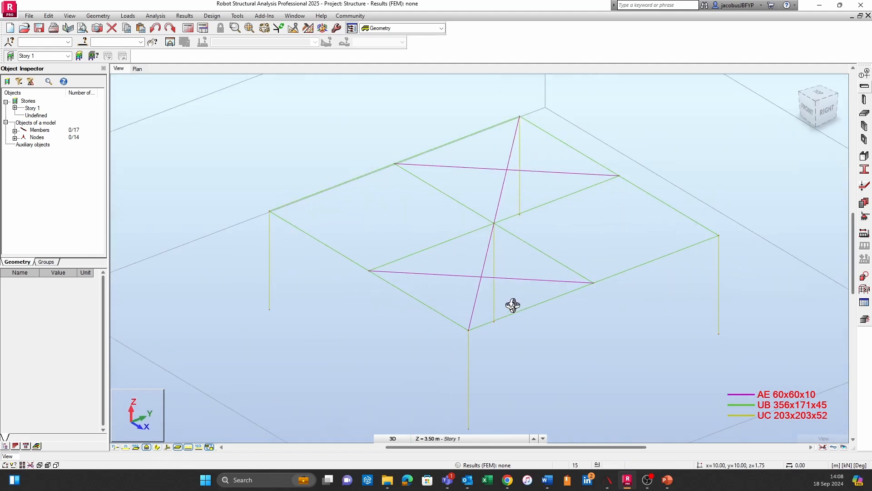
pyautogui.click(159, 447)
pyautogui.scroll(3, 489, 164)
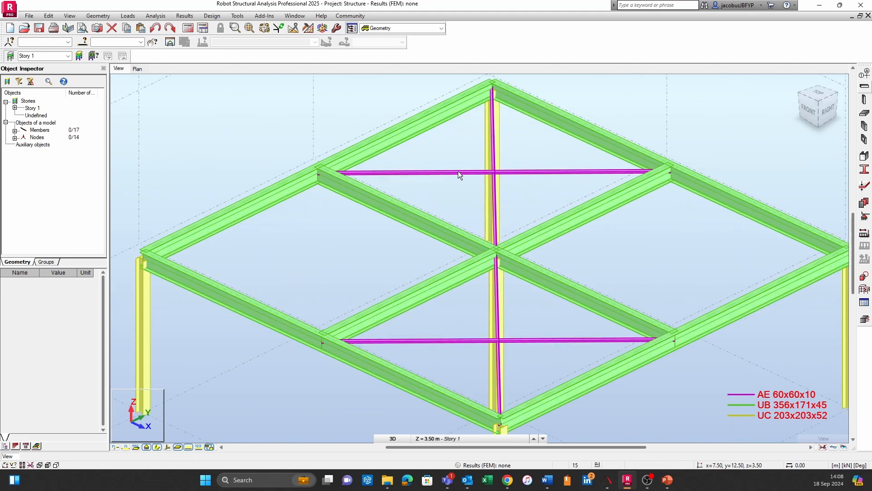
# Select the diagonal angle brace between (10, 15) and (5, 10) and bring its member properties into view
pyautogui.click(458, 172)
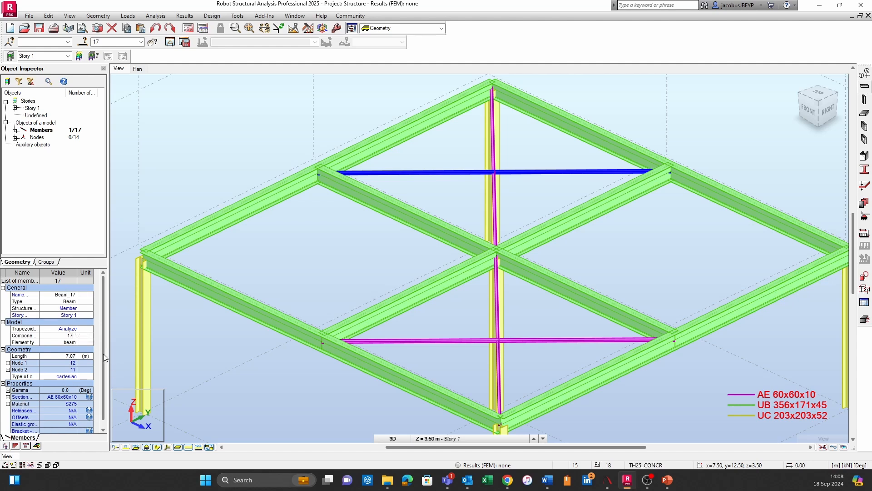
pyautogui.scroll(-2, 103, 353)
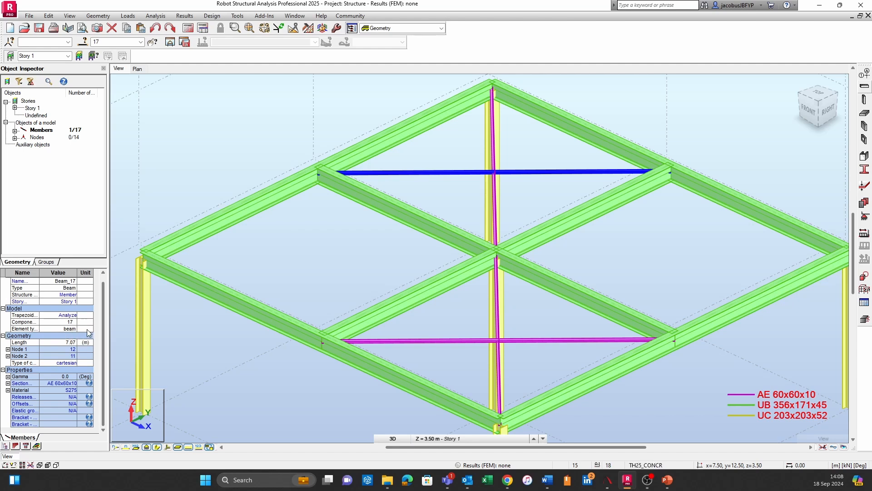
pyautogui.click(71, 316)
pyautogui.click(72, 315)
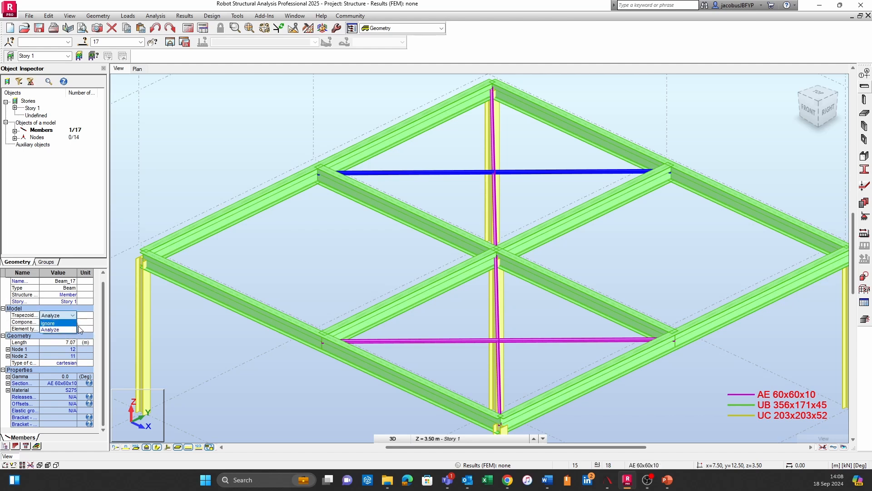
pyautogui.click(85, 319)
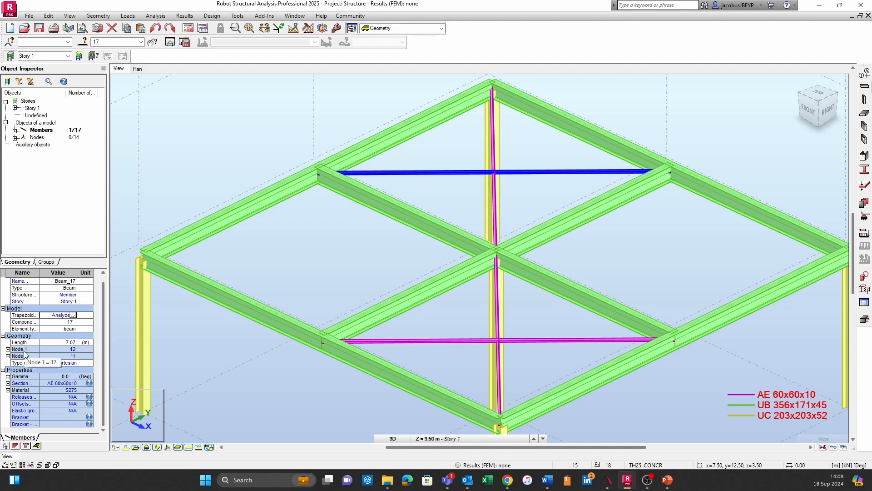
# Set the selected angle brace's Gamma angle to 90 degrees, clear the selection and inspect the frame from the back
pyautogui.click(7, 376)
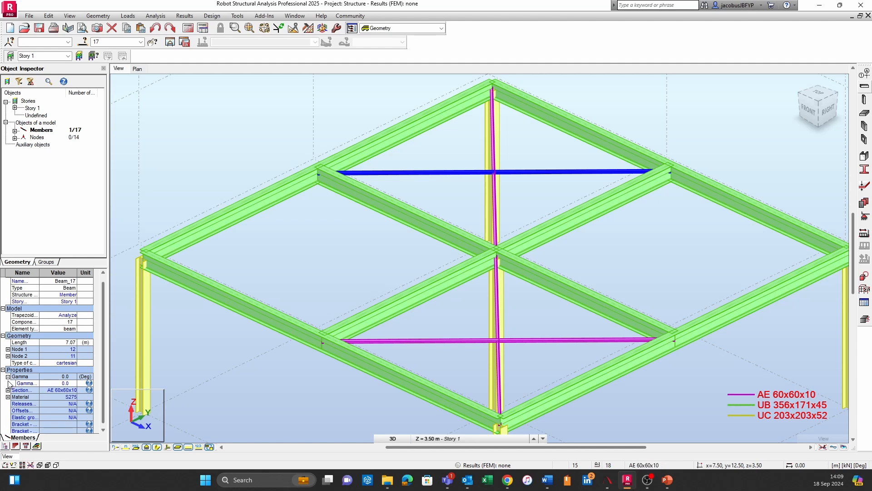
pyautogui.click(54, 383)
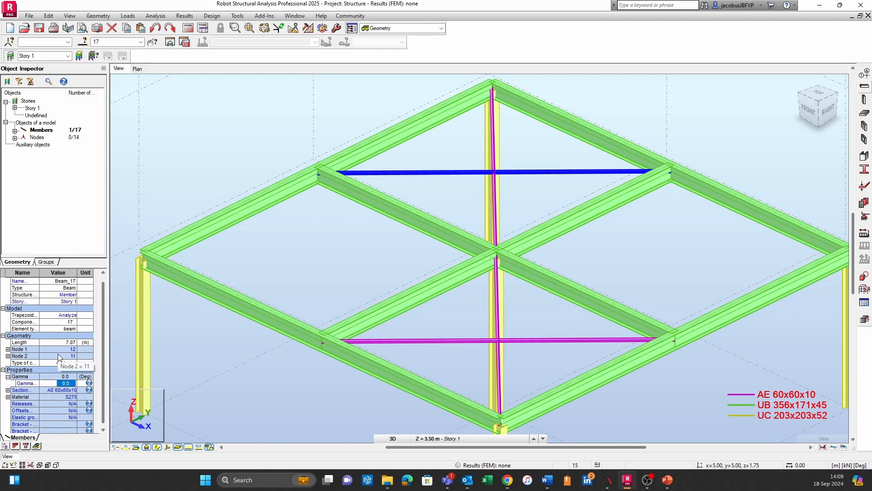
pyautogui.write('9')
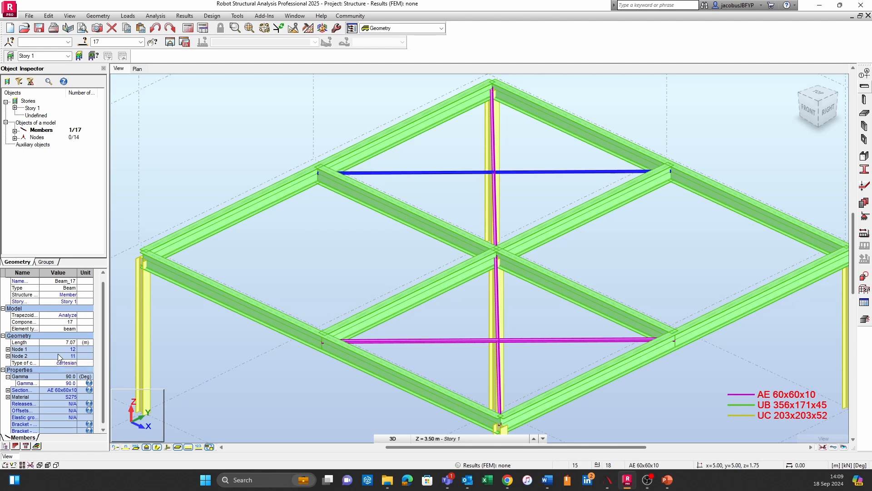
pyautogui.click(413, 263)
pyautogui.keyDown('shift'); pyautogui.moveTo(413, 262); pyautogui.dragTo(489, 335, button='middle'); pyautogui.keyUp('shift')
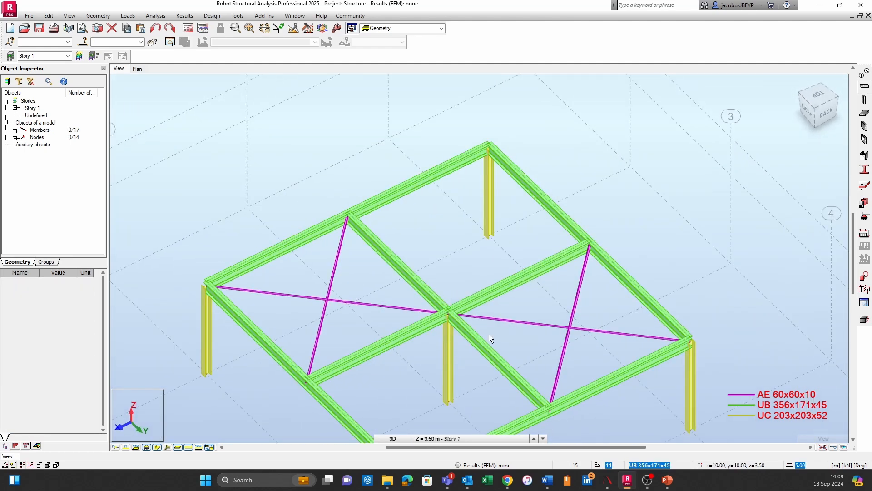
# Select the AE 60x60x10 diagonal brace running from the central column to the corner column and examine its section and S275 material properties
pyautogui.scroll(3, 557, 329)
pyautogui.click(557, 320)
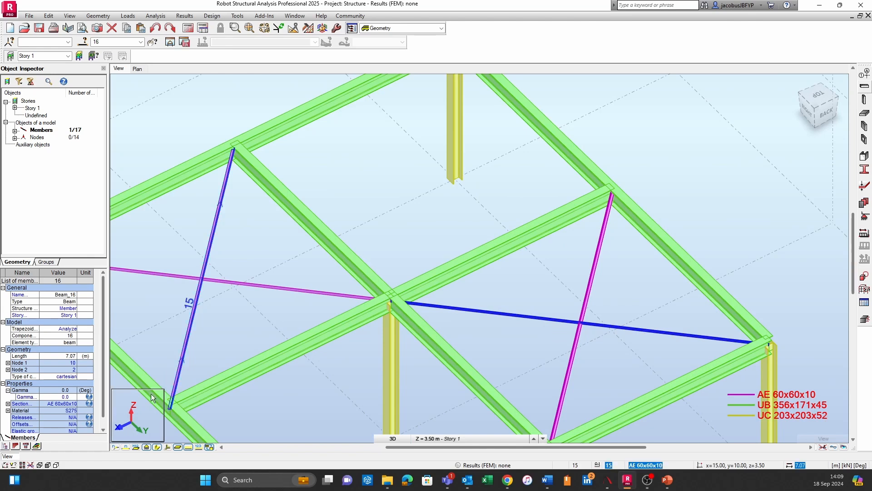
pyautogui.scroll(-1, 55, 419)
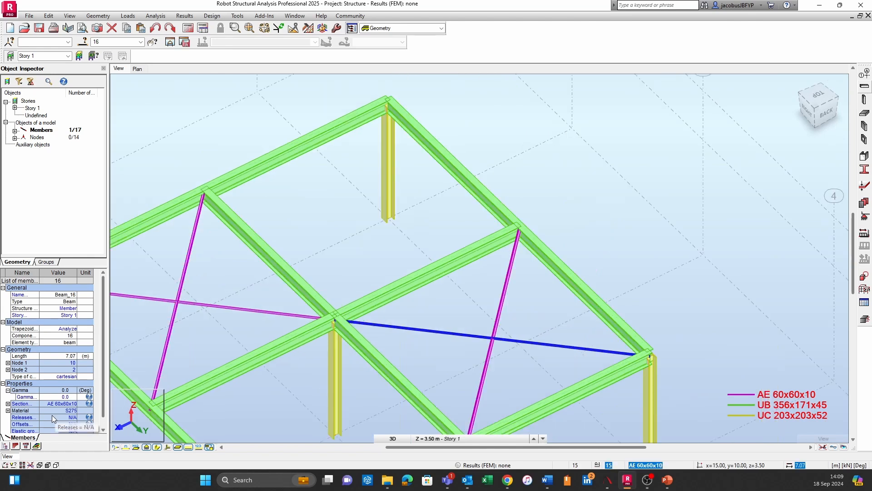
pyautogui.click(8, 403)
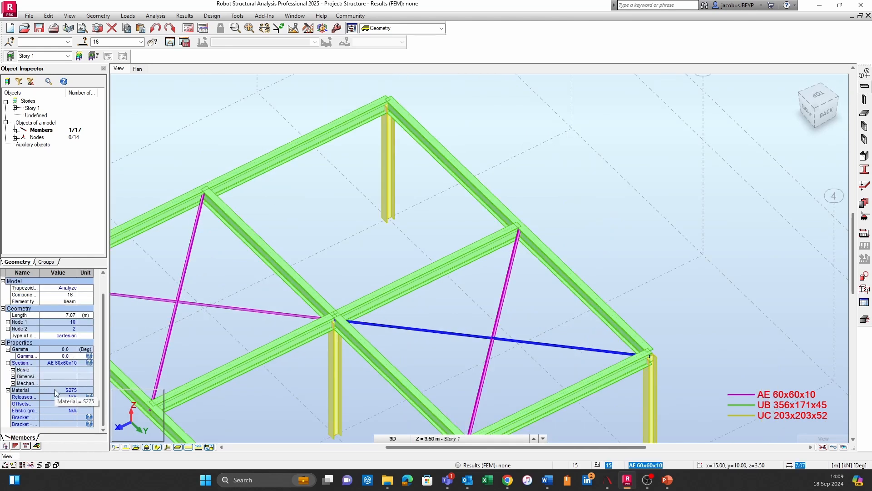
pyautogui.click(7, 390)
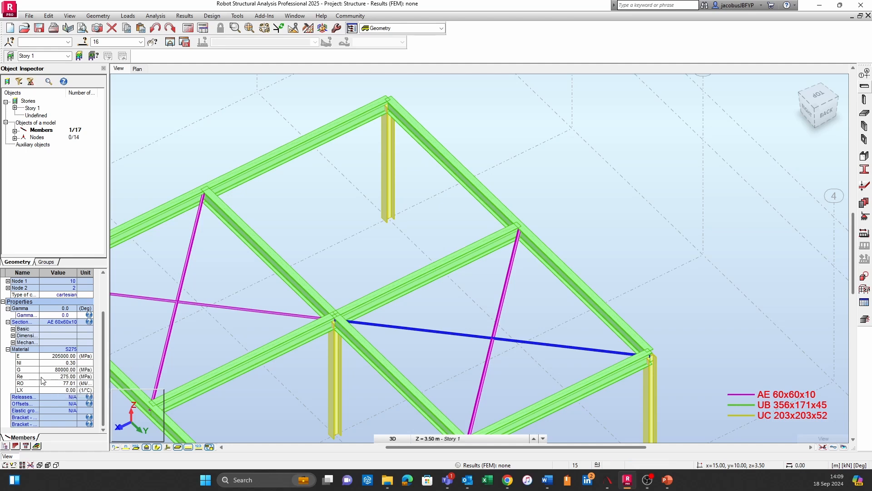
pyautogui.click(8, 321)
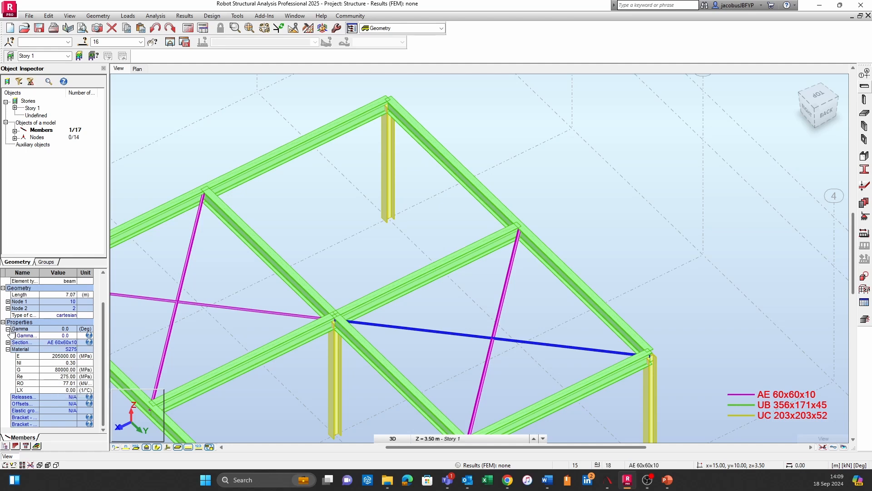
pyautogui.click(7, 350)
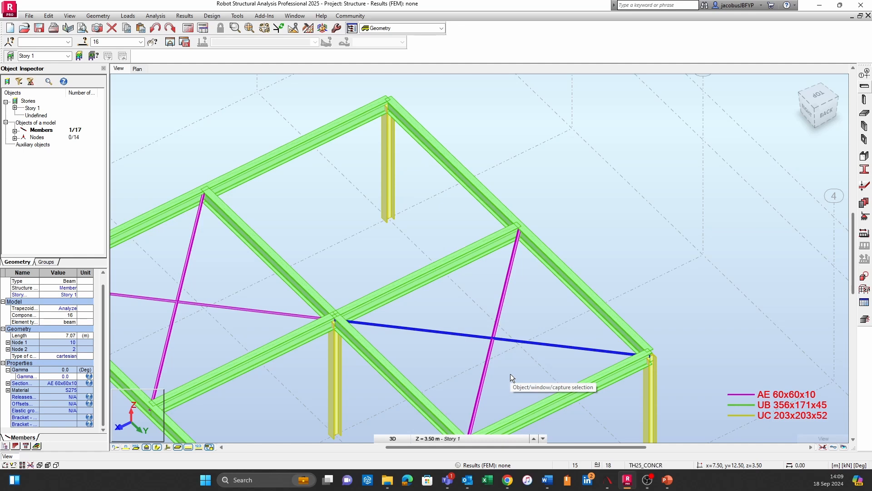
# Clear the brace selection and inspect the whole braced frame from its right side
pyautogui.click(543, 295)
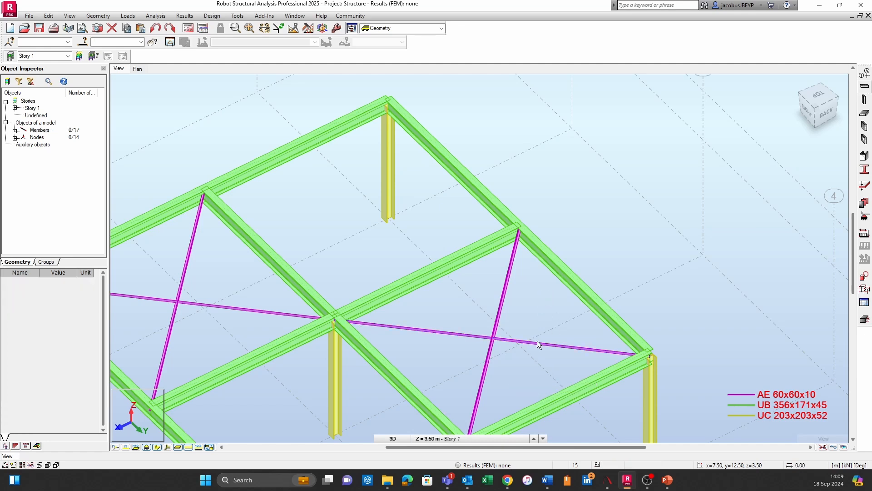
pyautogui.scroll(-3, 466, 335)
pyautogui.moveTo(466, 335); pyautogui.dragTo(472, 250, button='middle')
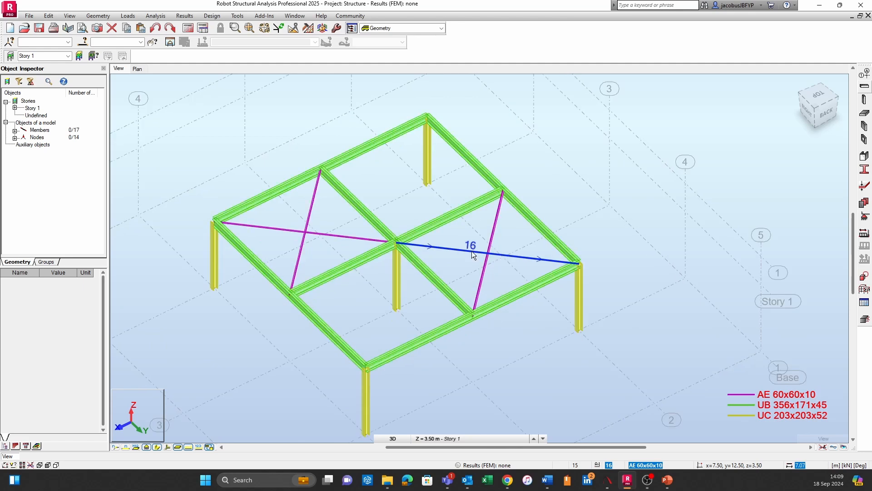
pyautogui.moveTo(429, 335)
pyautogui.keyDown('shift'); pyautogui.mouseDown(button='middle')
pyautogui.moveTo(462, 306)
pyautogui.moveTo(469, 325)
pyautogui.moveTo(478, 312)
pyautogui.mouseUp(button='middle'); pyautogui.keyUp('shift')
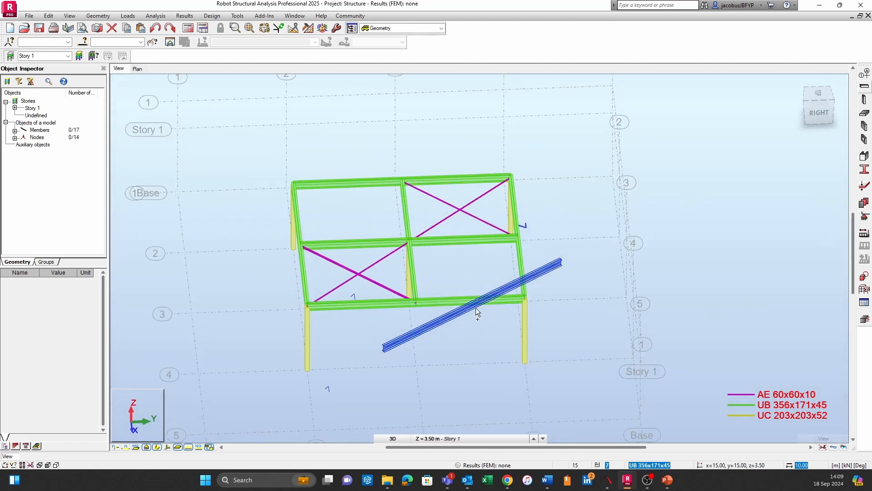